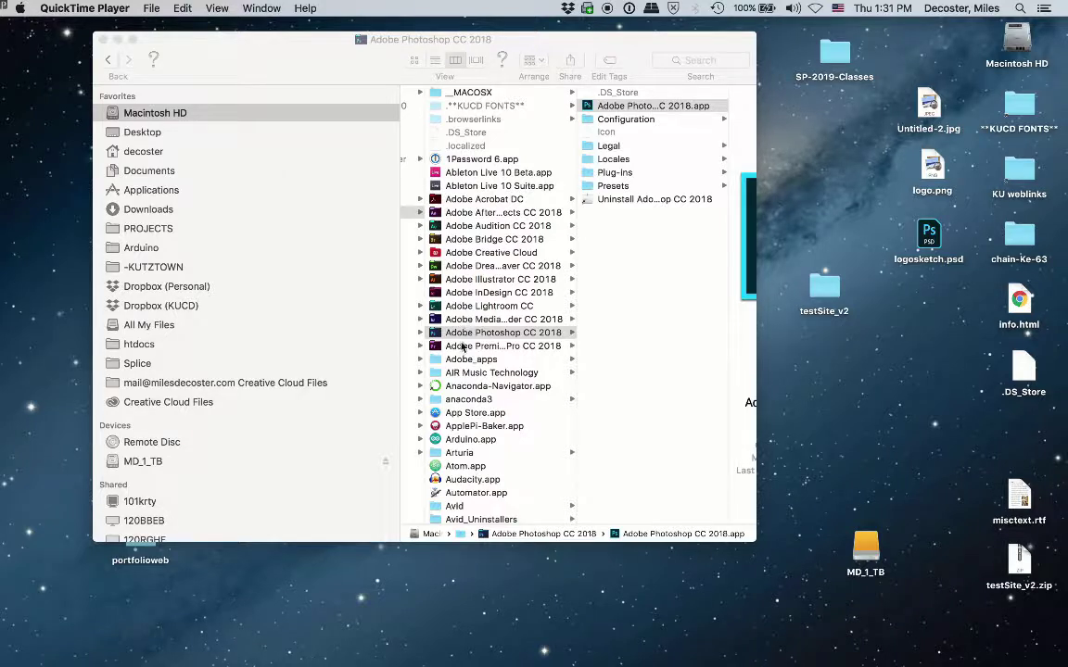
Switch to the running Photoshop CC 2018 from the Dock and show its Window menu.
mouse_move(709, 653)
left_click(710, 653)
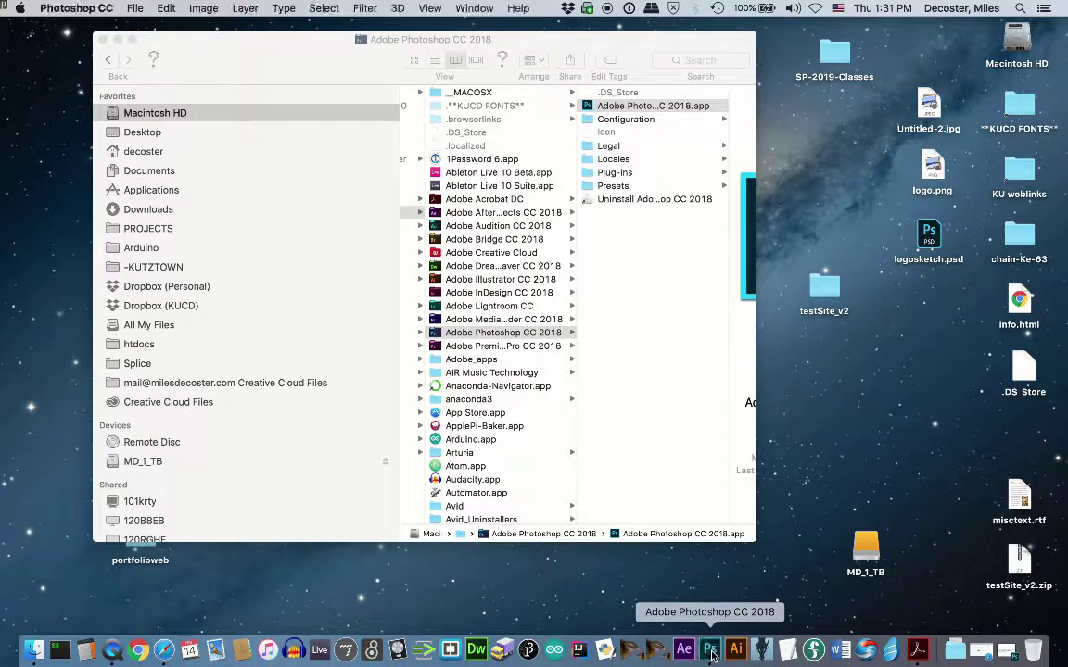
left_click(474, 8)
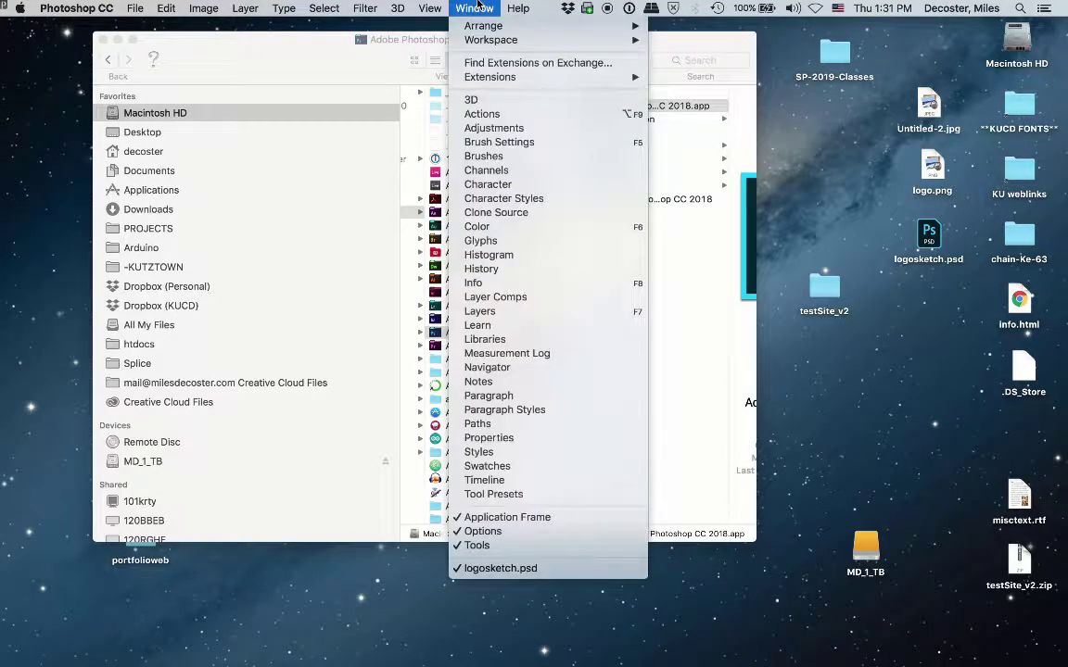
Bring the logosketch.psd instruction sheet to the front from the Window menu.
left_click(491, 568)
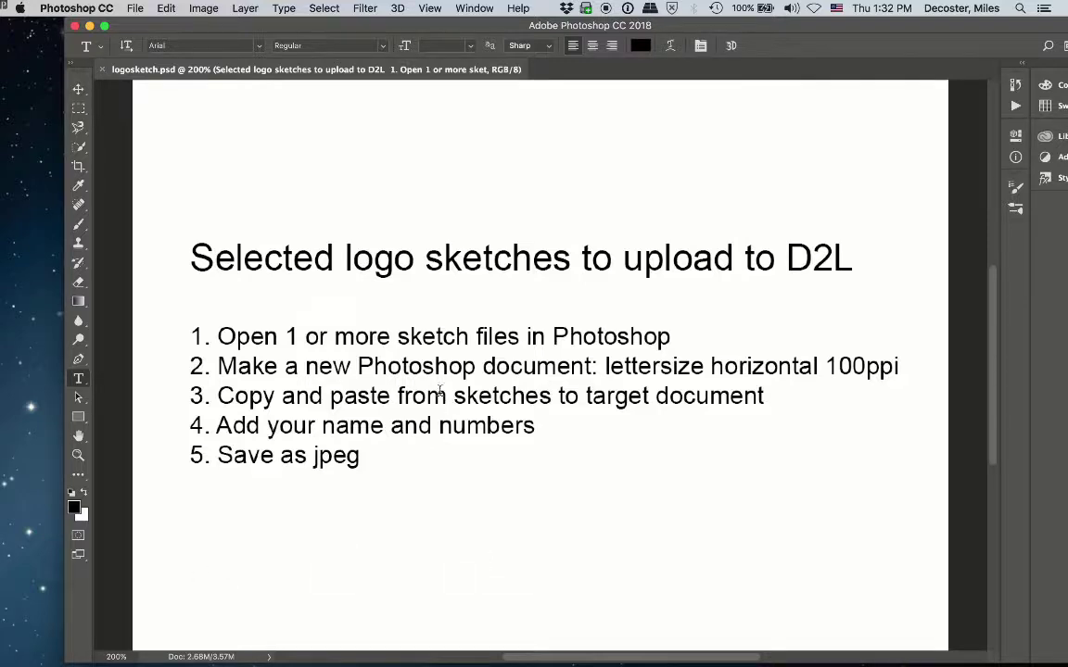
Open logo.png from the Desktop as a separate Photoshop document.
left_click(135, 8)
left_click(139, 40)
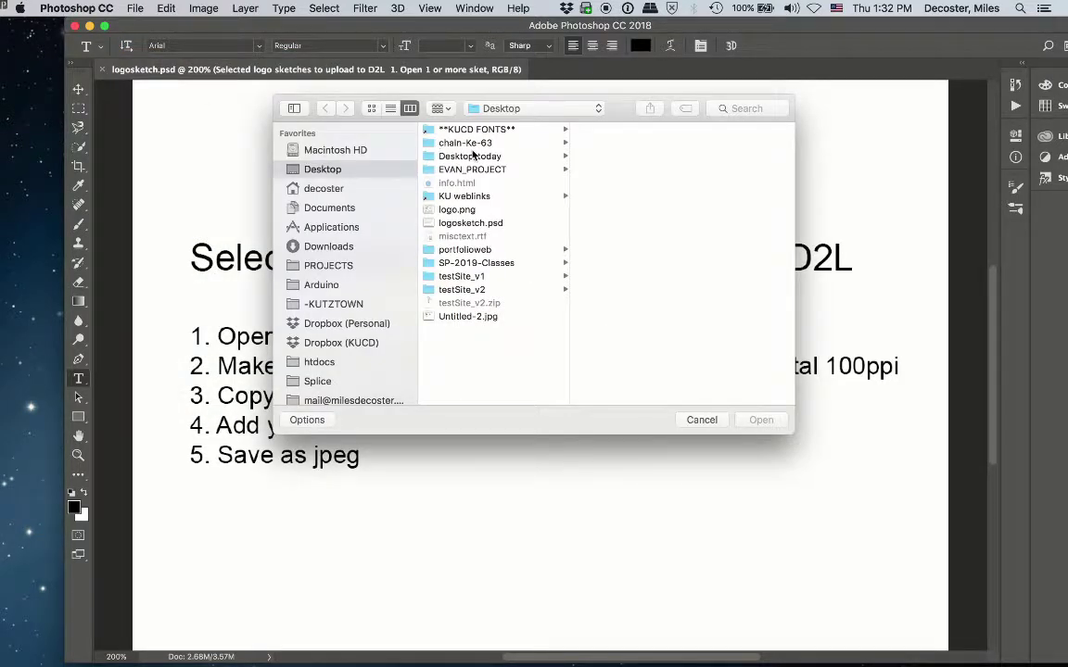
left_click(474, 214)
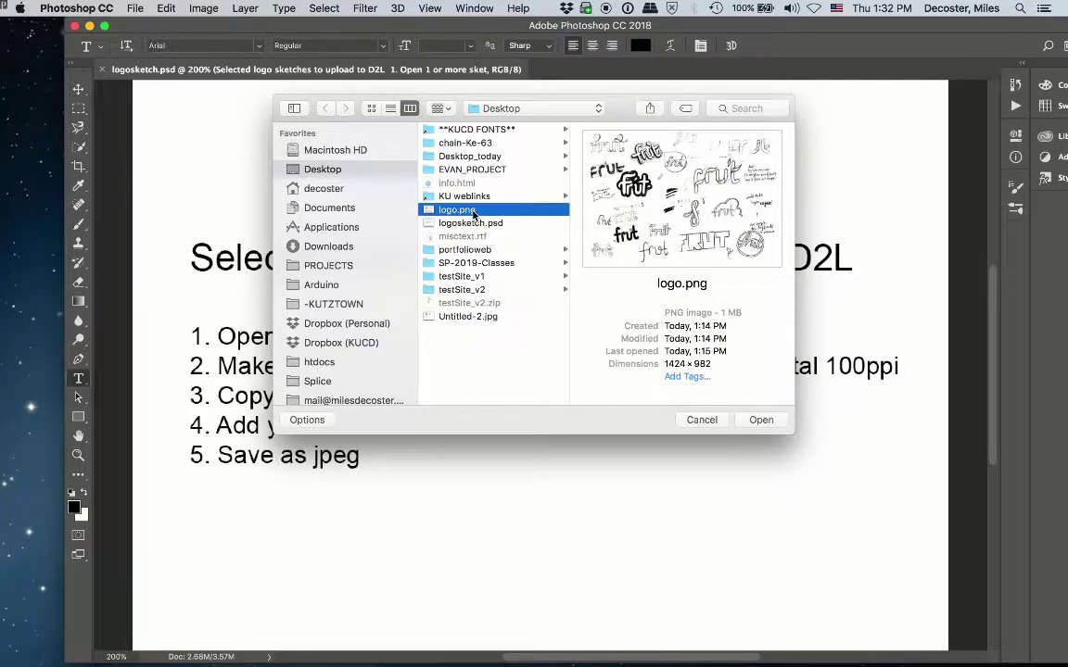
left_click(760, 420)
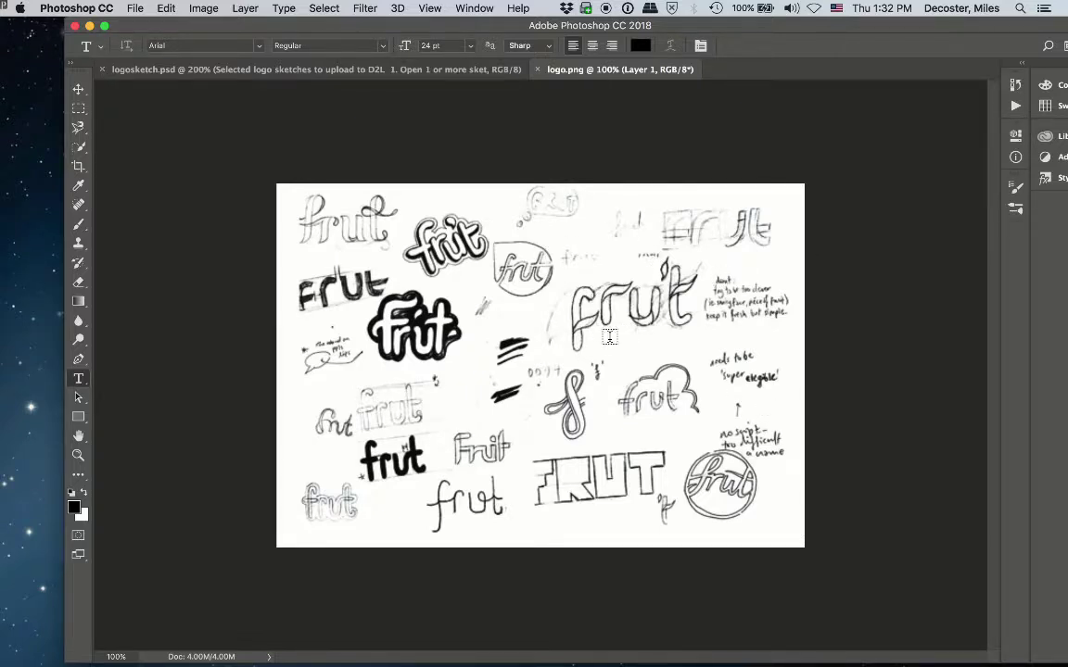
left_click(133, 7)
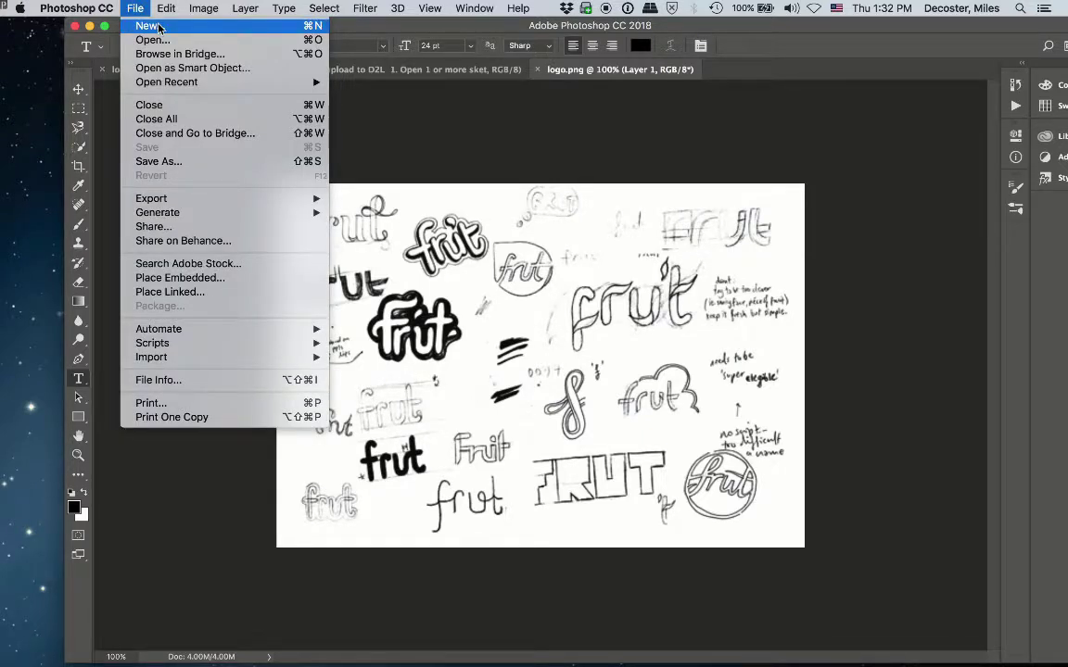
Create a blank Letter-size landscape document, 11 x 8.5 inches, at 100 ppi.
left_click(158, 27)
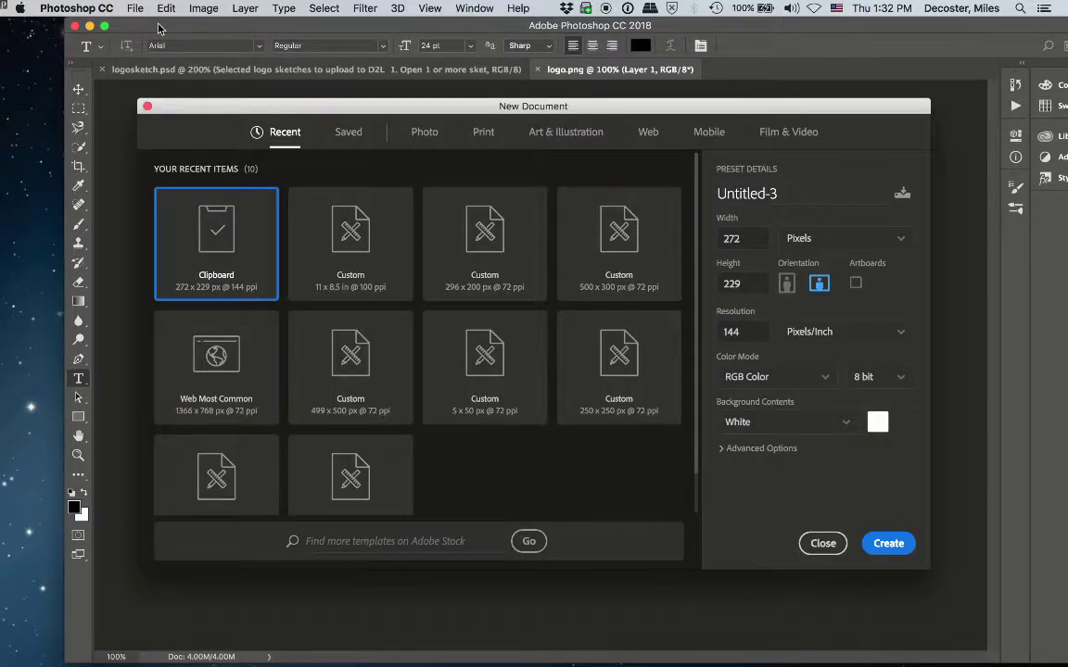
left_click(486, 132)
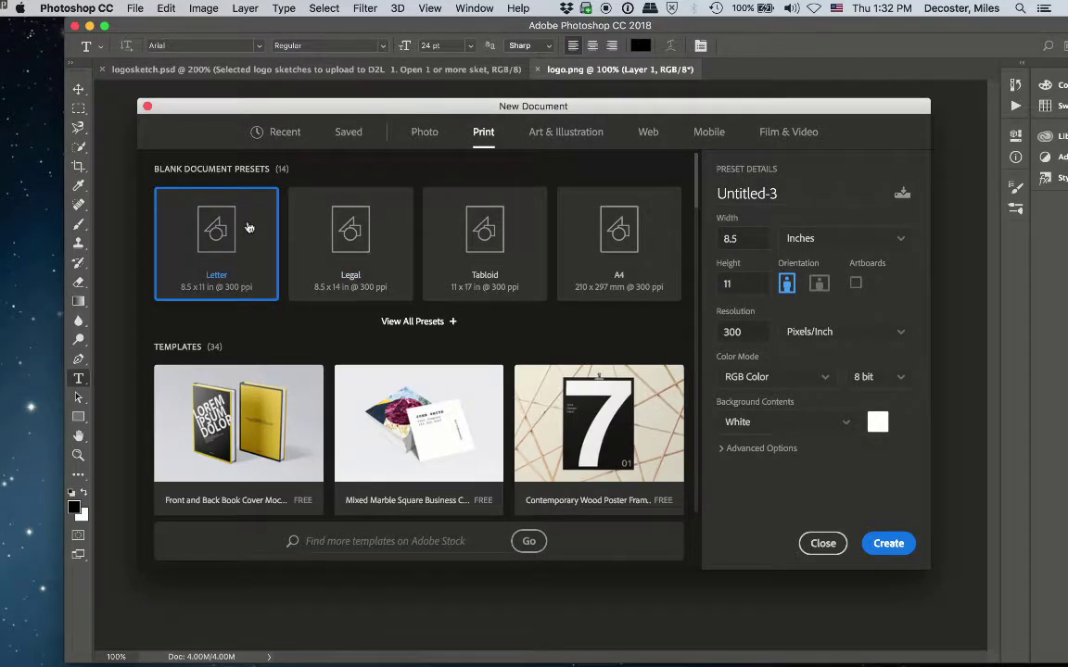
left_click(819, 286)
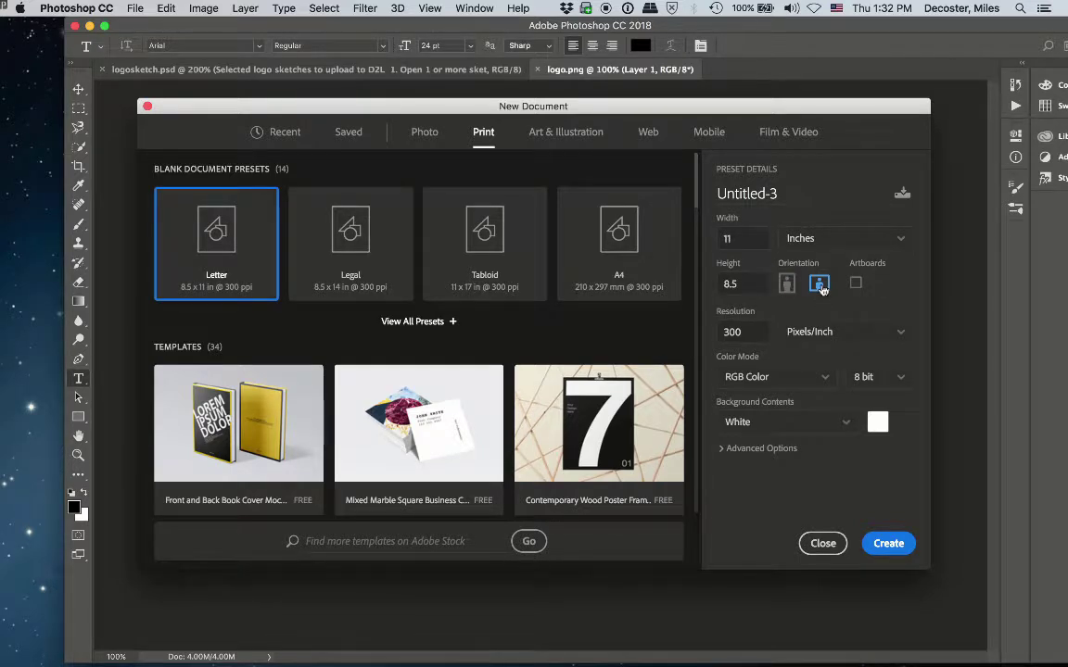
key("Tab")
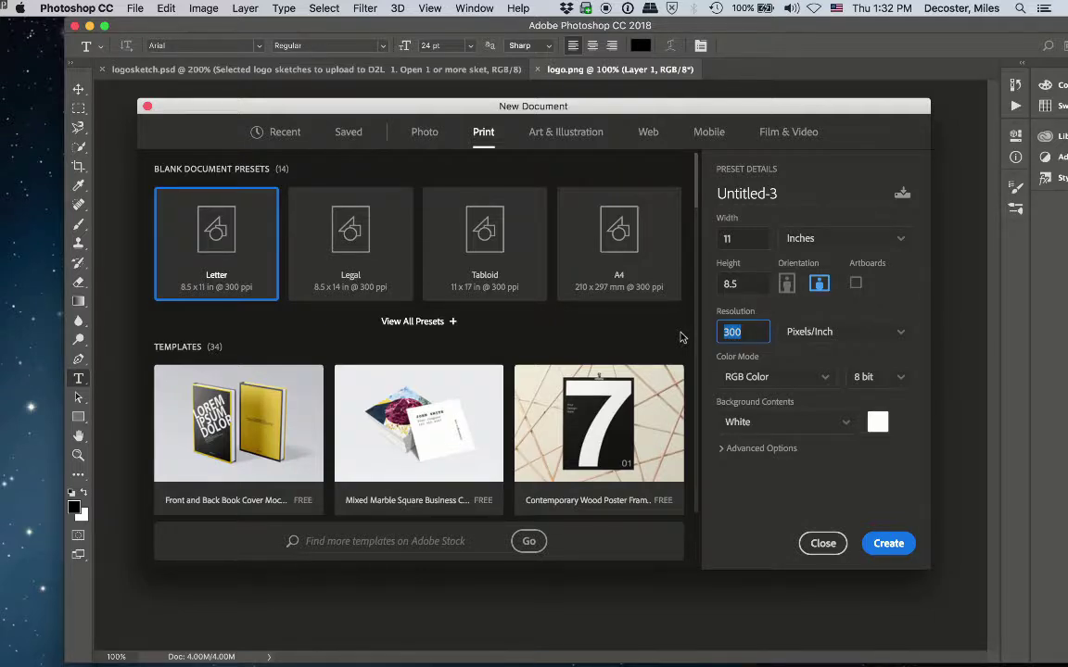
type("100")
left_click(890, 542)
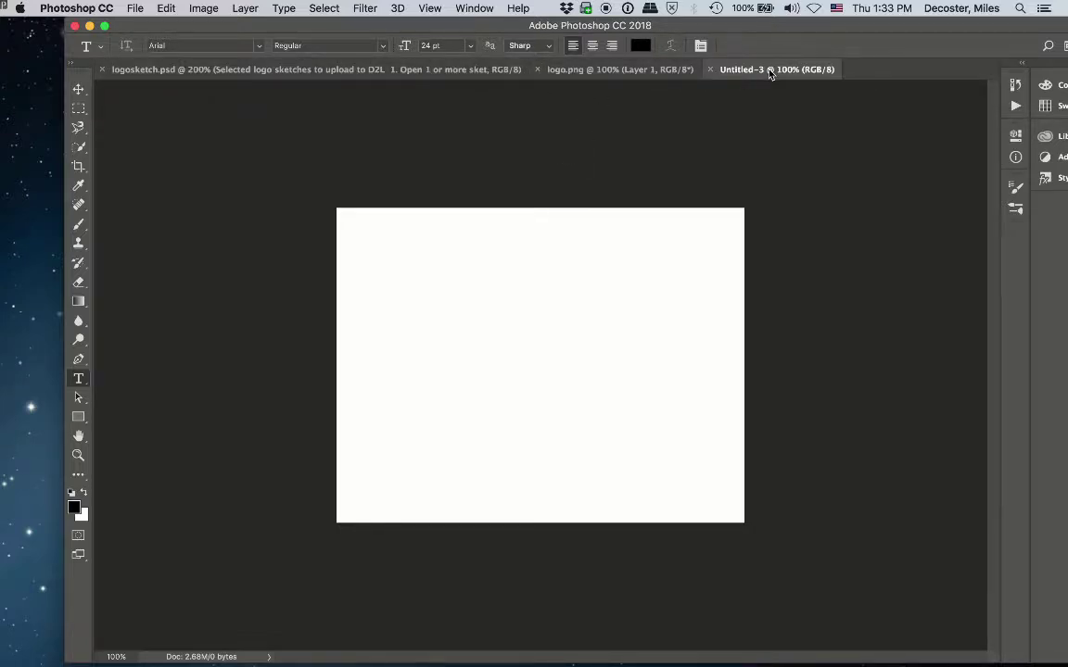
Save the blank document to the Desktop in Photoshop format as logoselected.psd.
left_click(133, 7)
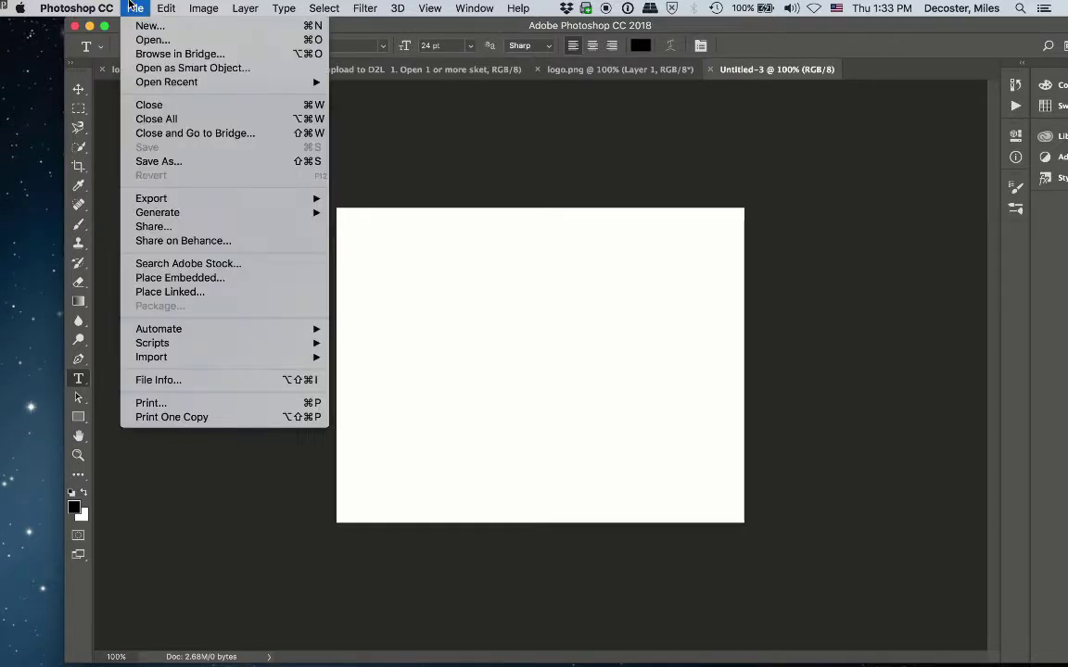
left_click(159, 162)
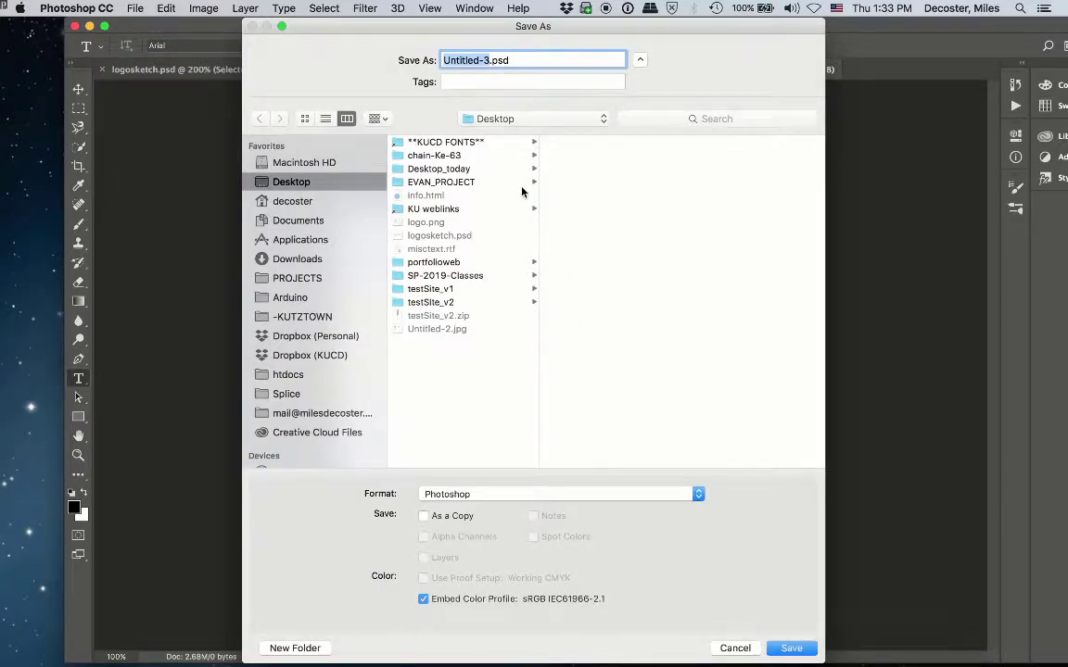
type("logo")
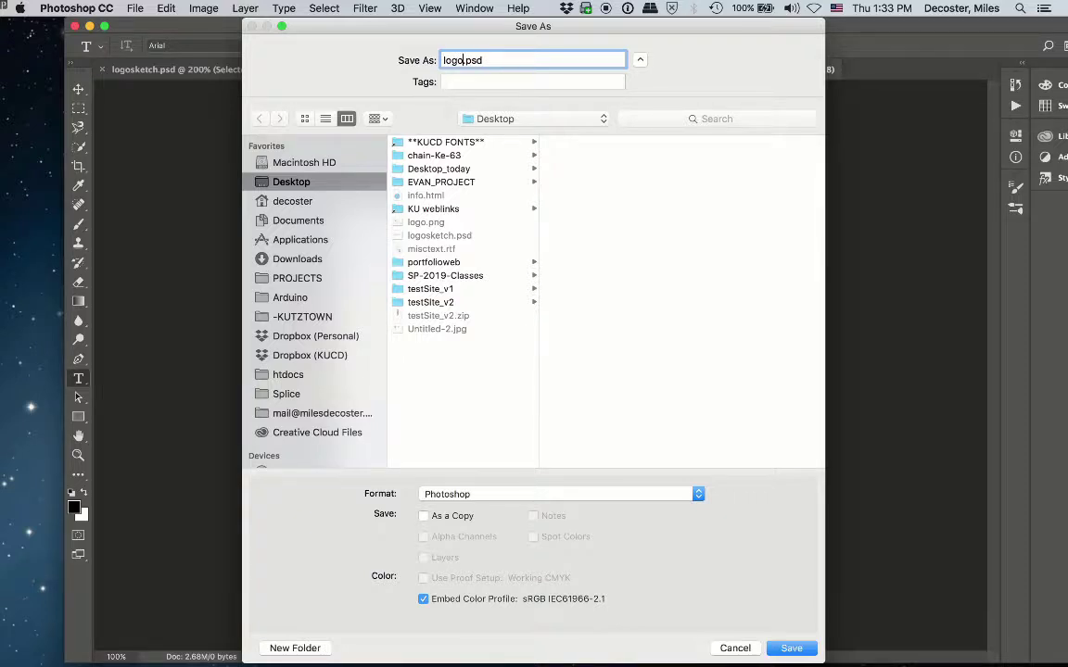
type("selected")
left_click(797, 645)
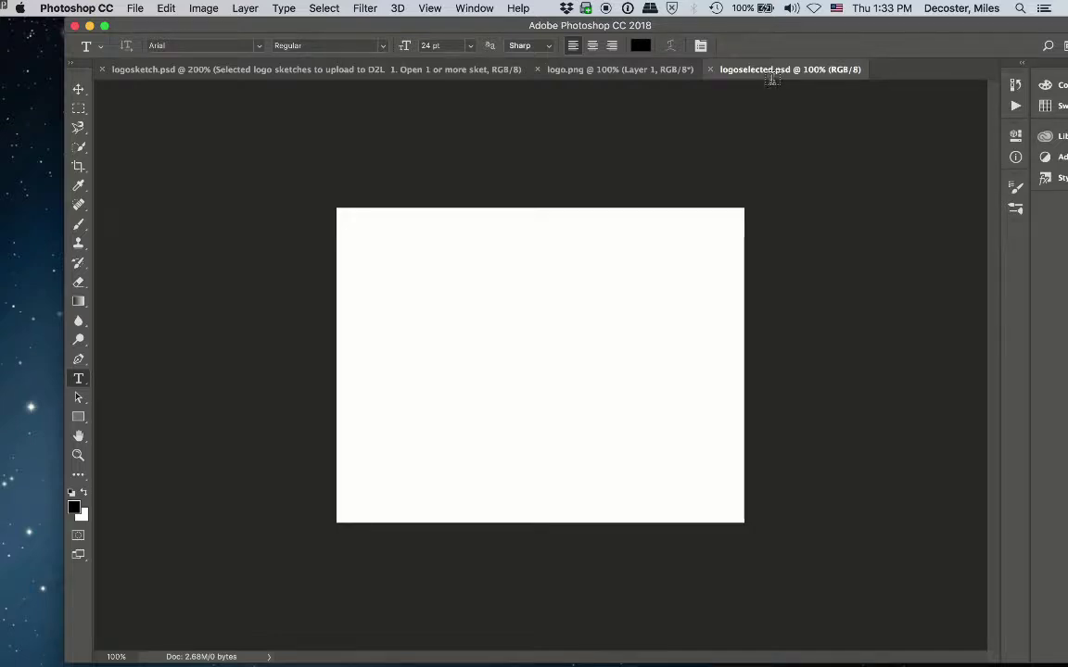
In logo.png, marquee-select the bold black frut sketch and copy it.
left_click(636, 74)
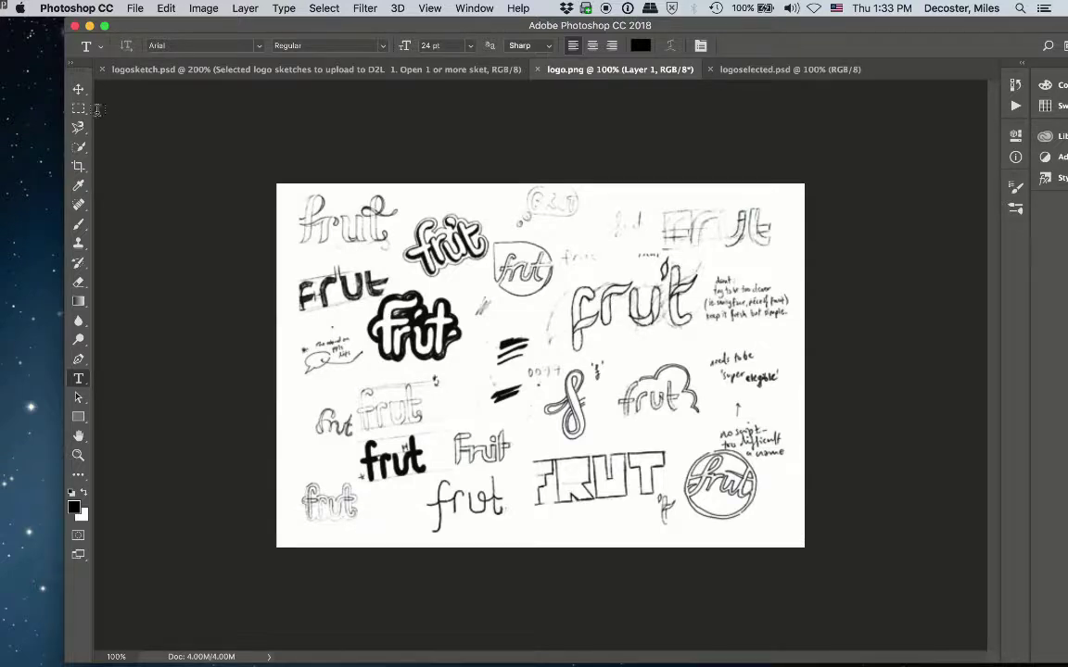
left_click_drag(79, 111, 138, 113)
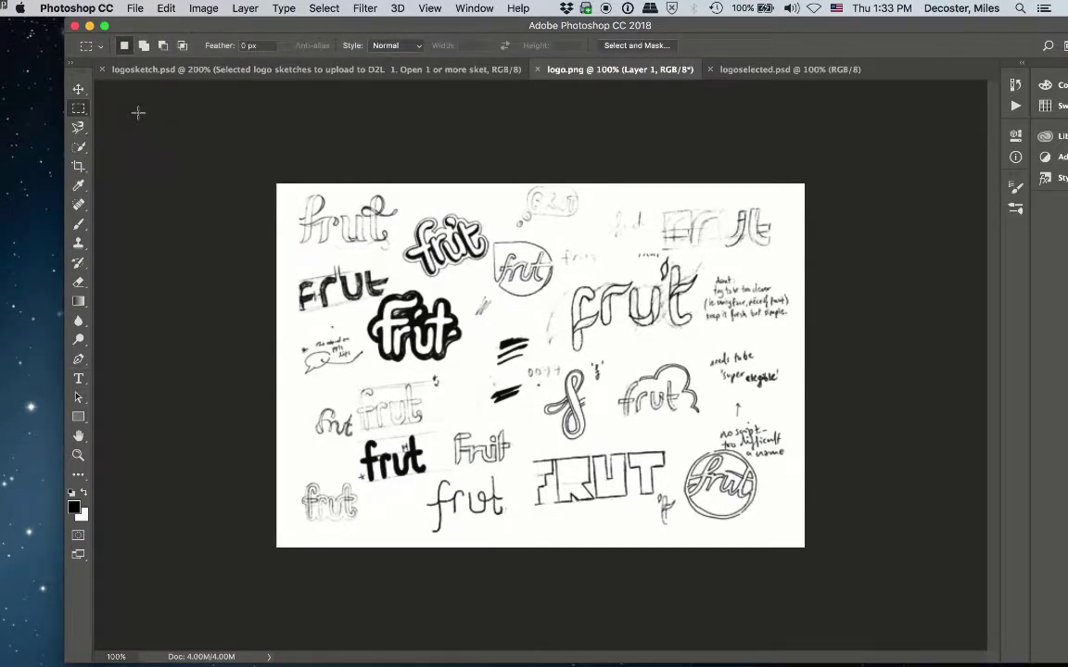
left_click(382, 45)
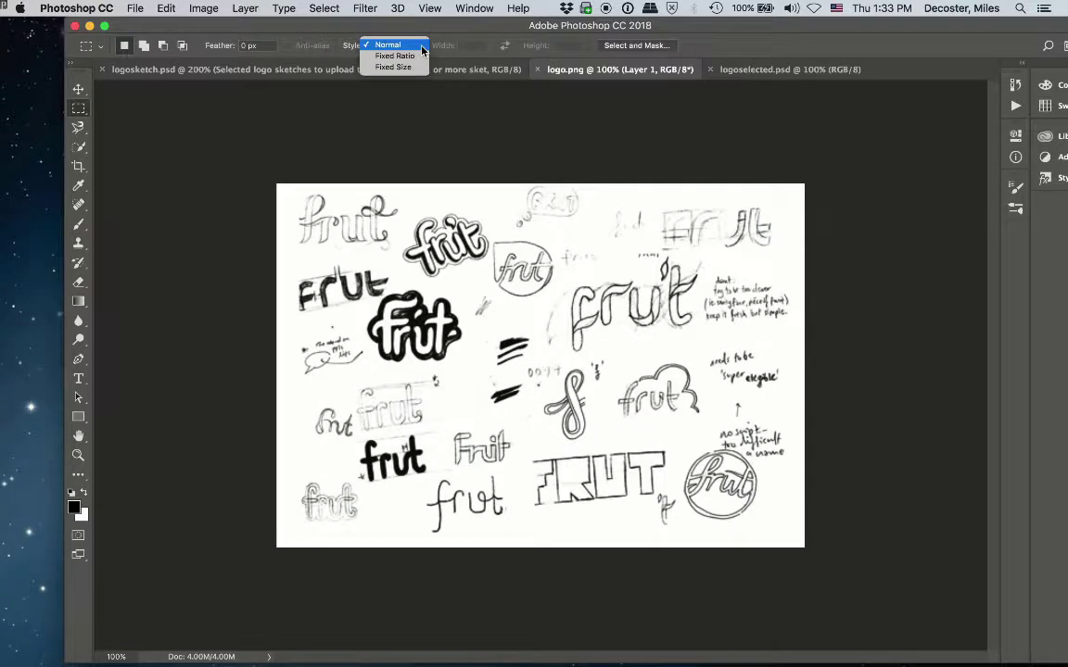
left_click(419, 48)
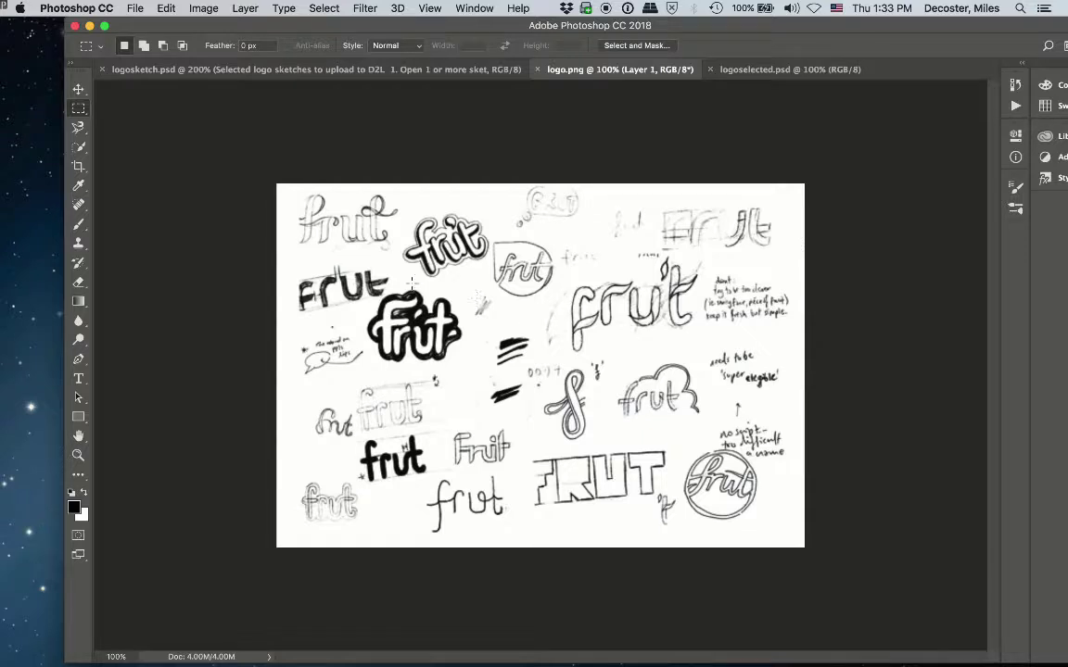
mouse_move(364, 280)
left_mouse_down()
mouse_move(443, 308)
mouse_move(464, 329)
mouse_move(469, 373)
left_mouse_up()
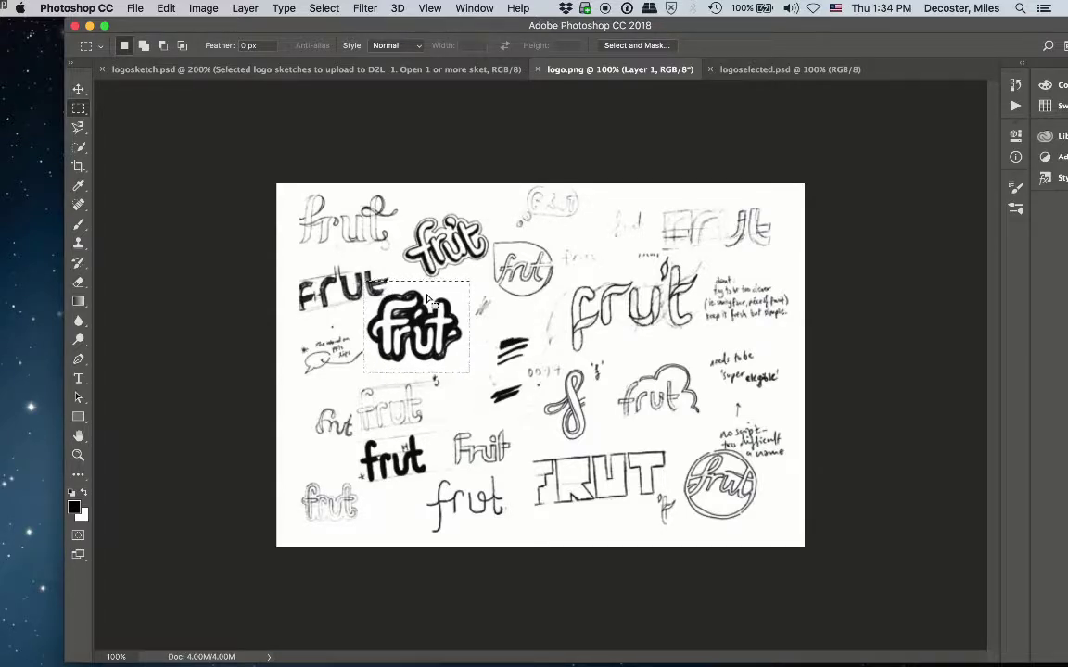
left_click(168, 7)
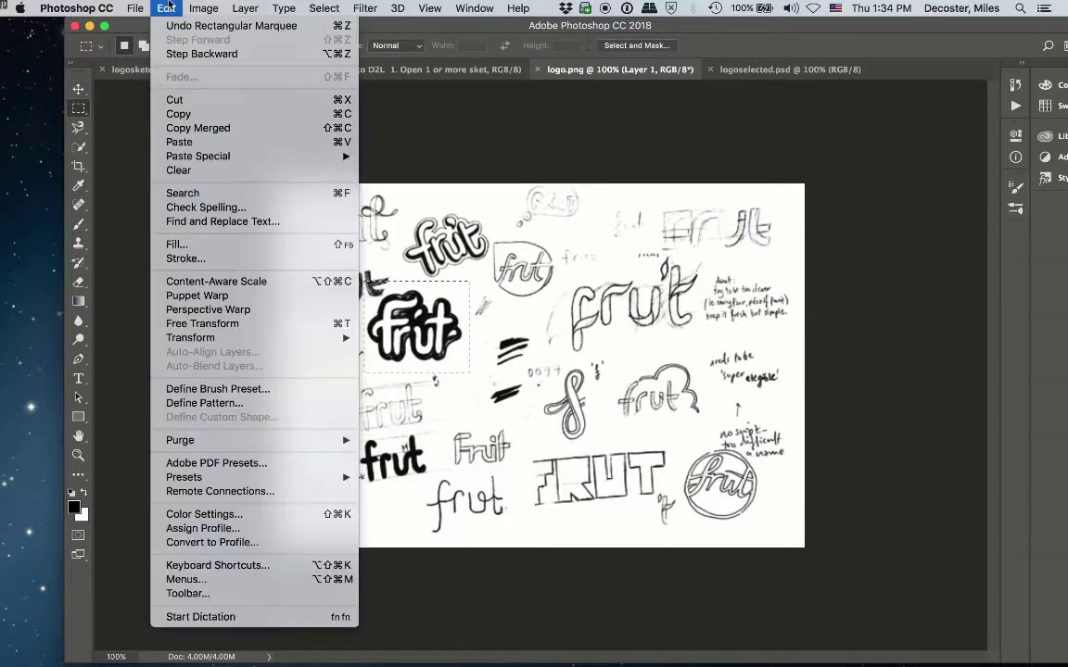
left_click(174, 114)
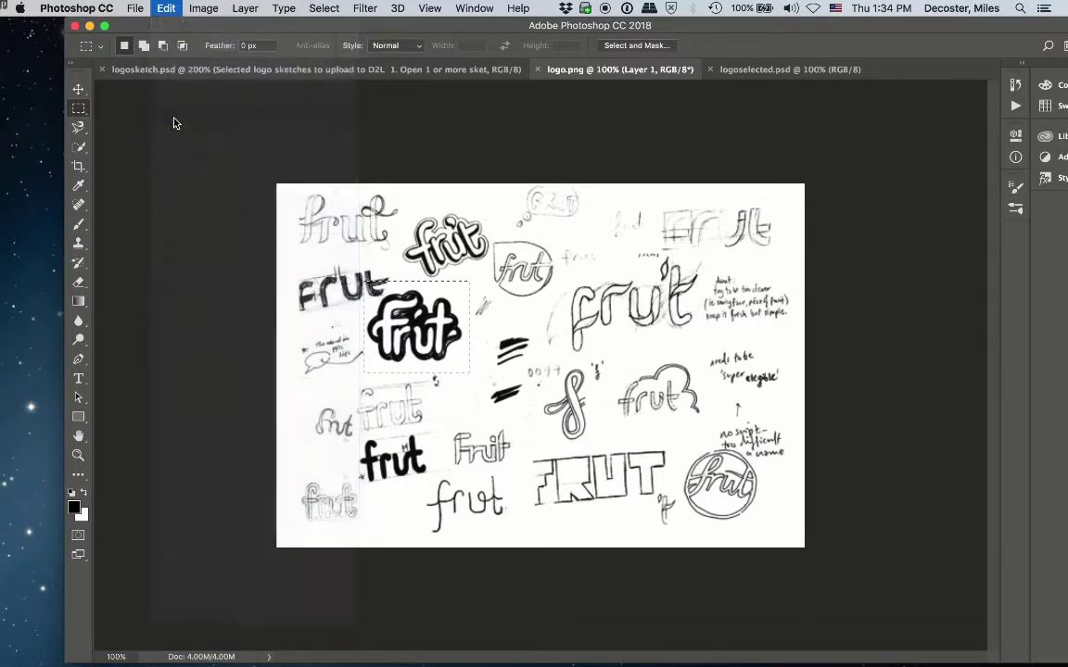
Paste the frut sketch into logoselected.psd and move it to the upper left.
left_click(765, 70)
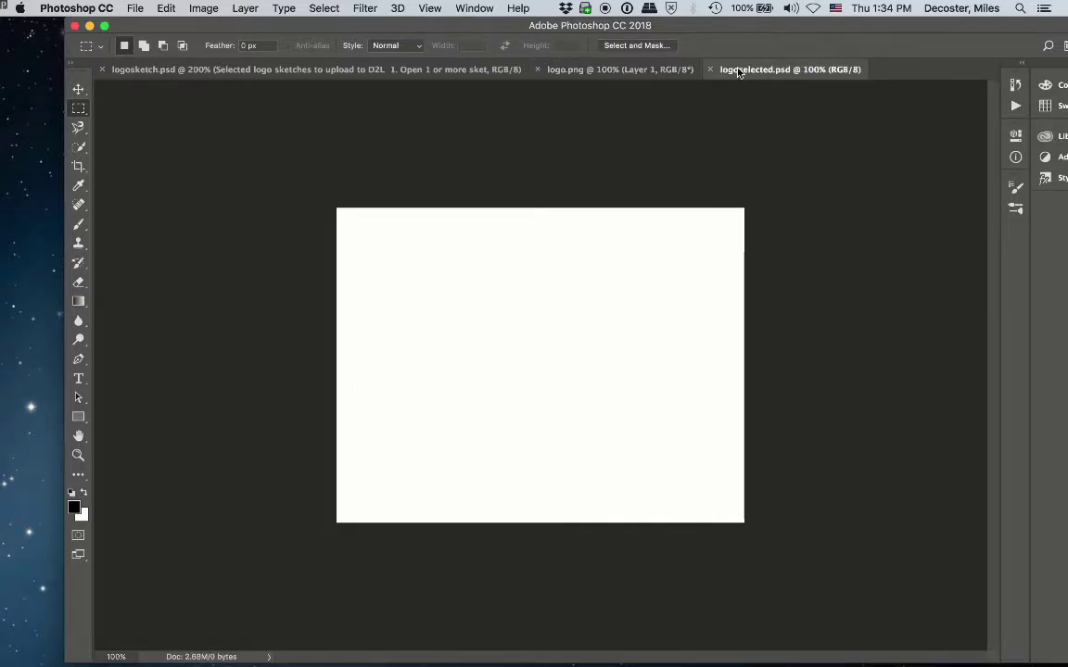
left_click(165, 8)
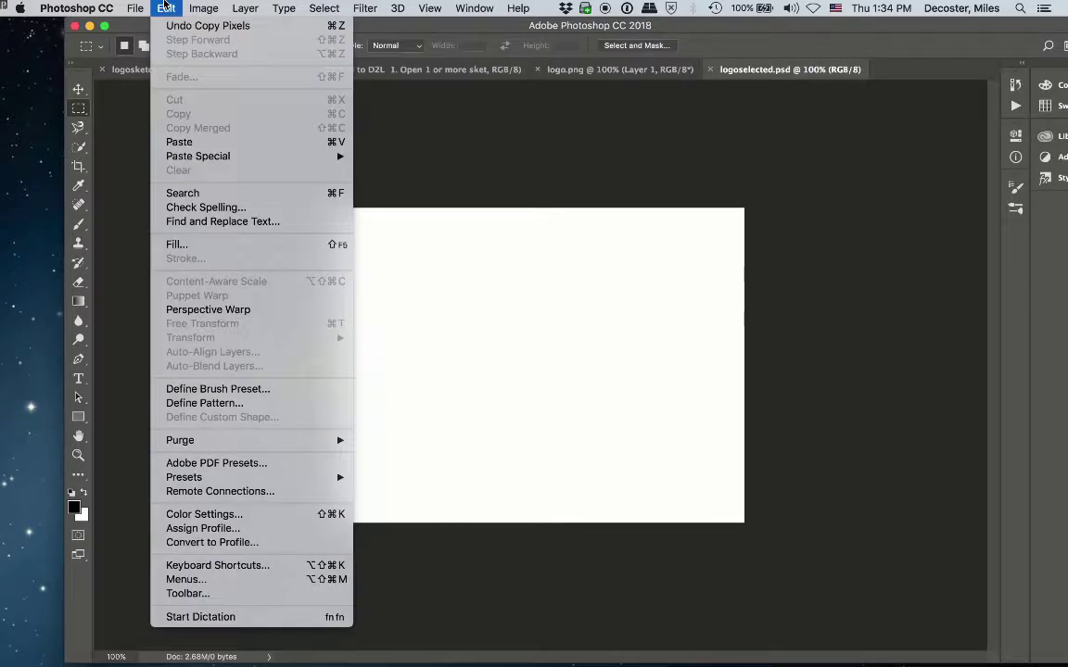
left_click(200, 142)
left_click(79, 90)
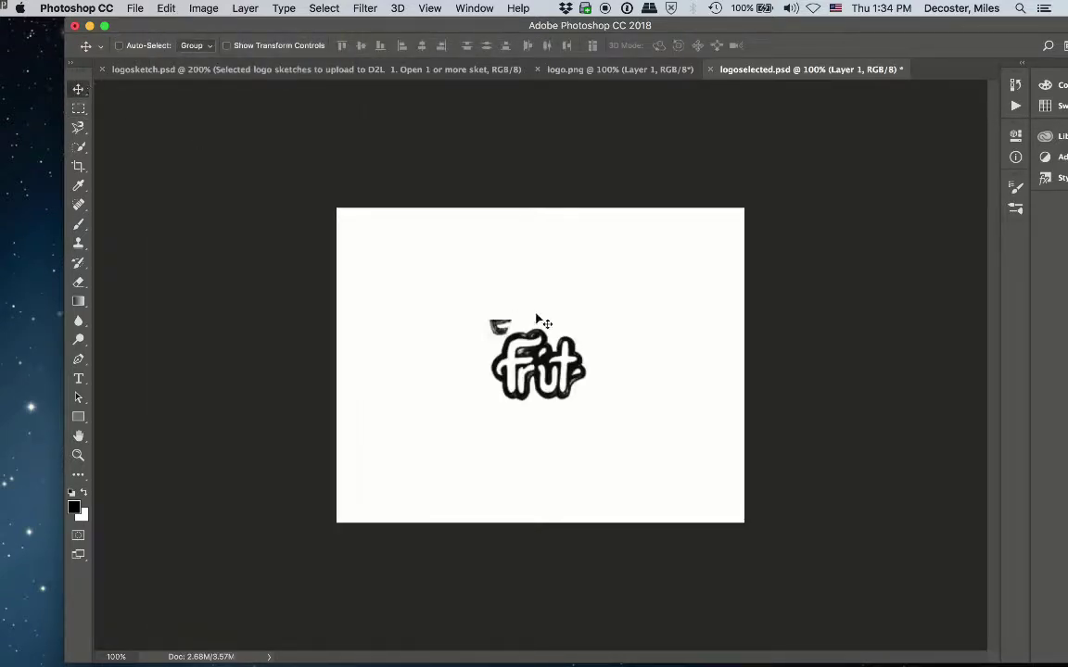
left_click_drag(534, 357, 440, 281)
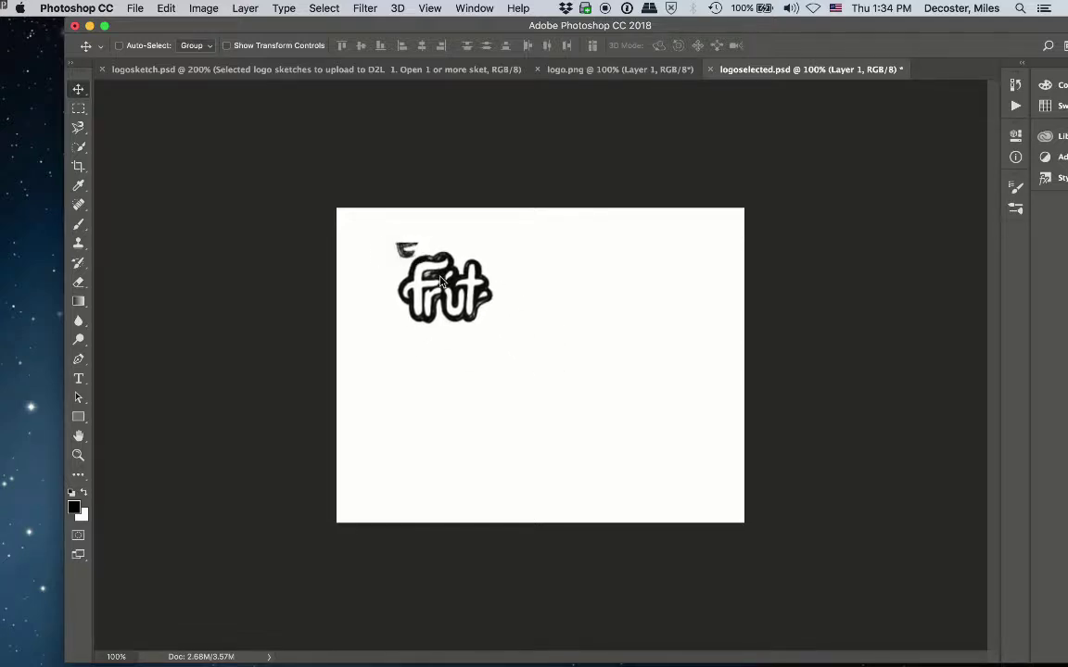
In logo.png, marquee-select the cloud-outlined frut sketch and copy it.
left_click(659, 70)
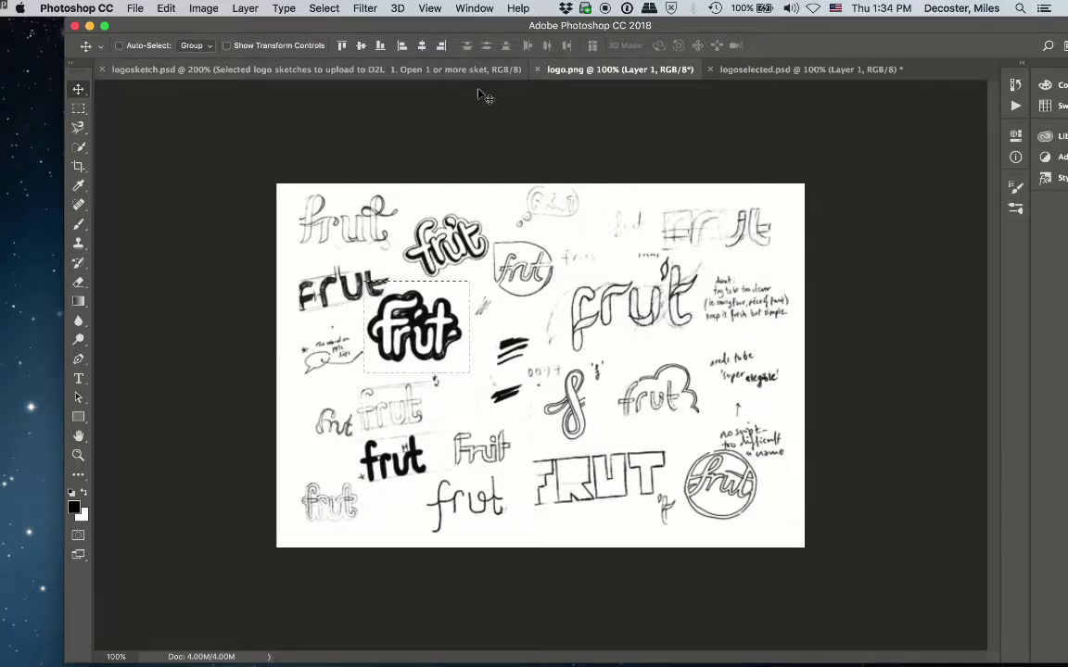
left_click(79, 109)
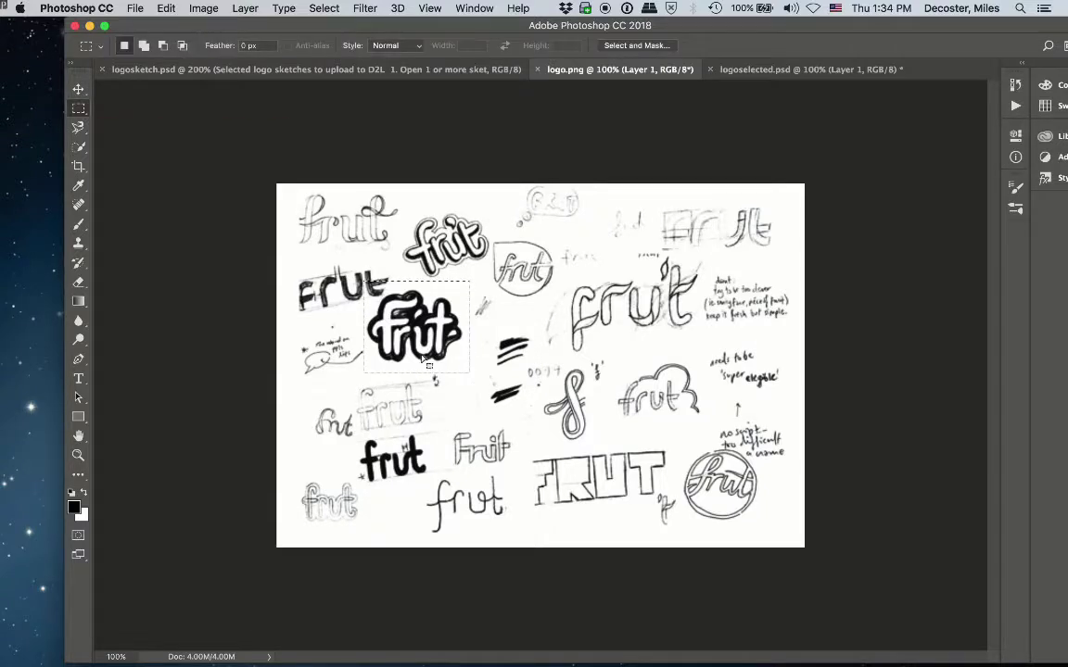
left_click_drag(608, 353, 709, 431)
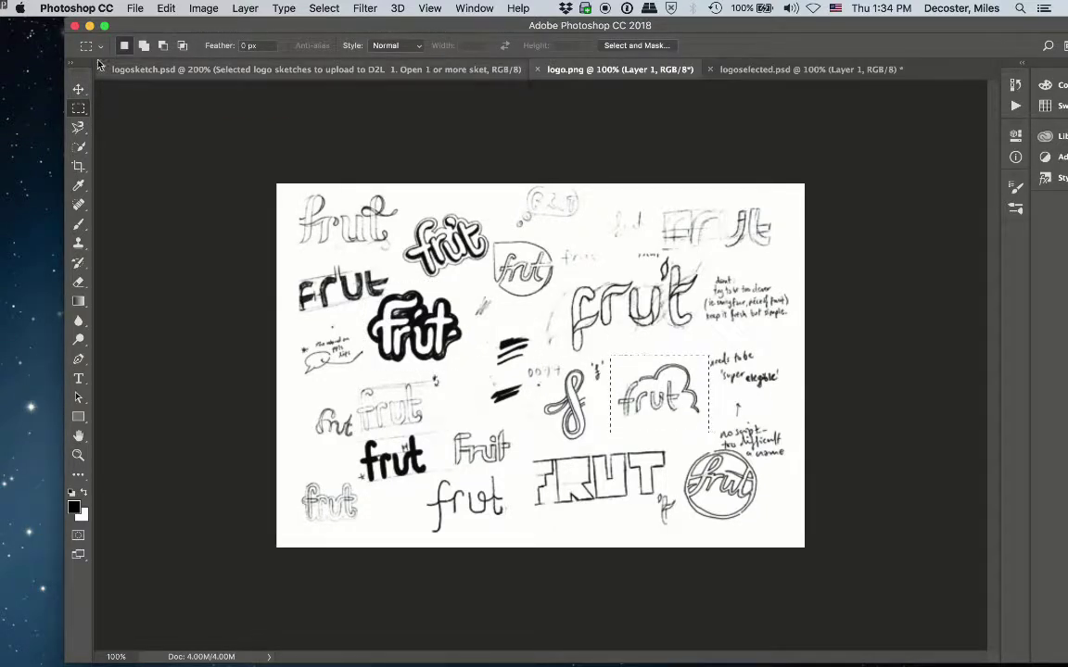
left_click(167, 8)
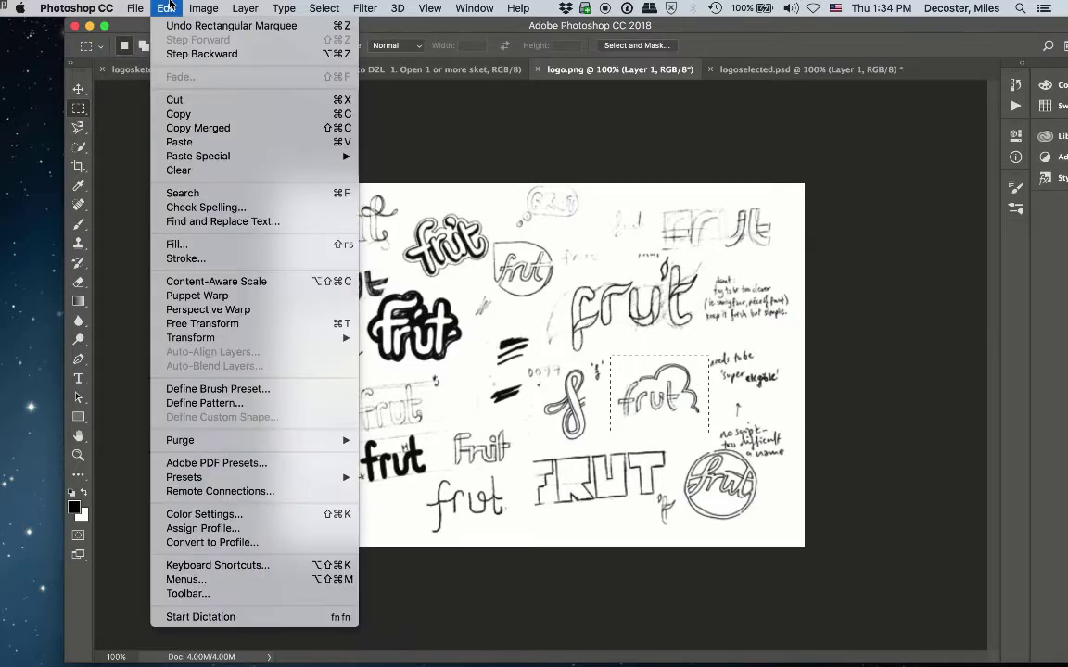
left_click(171, 114)
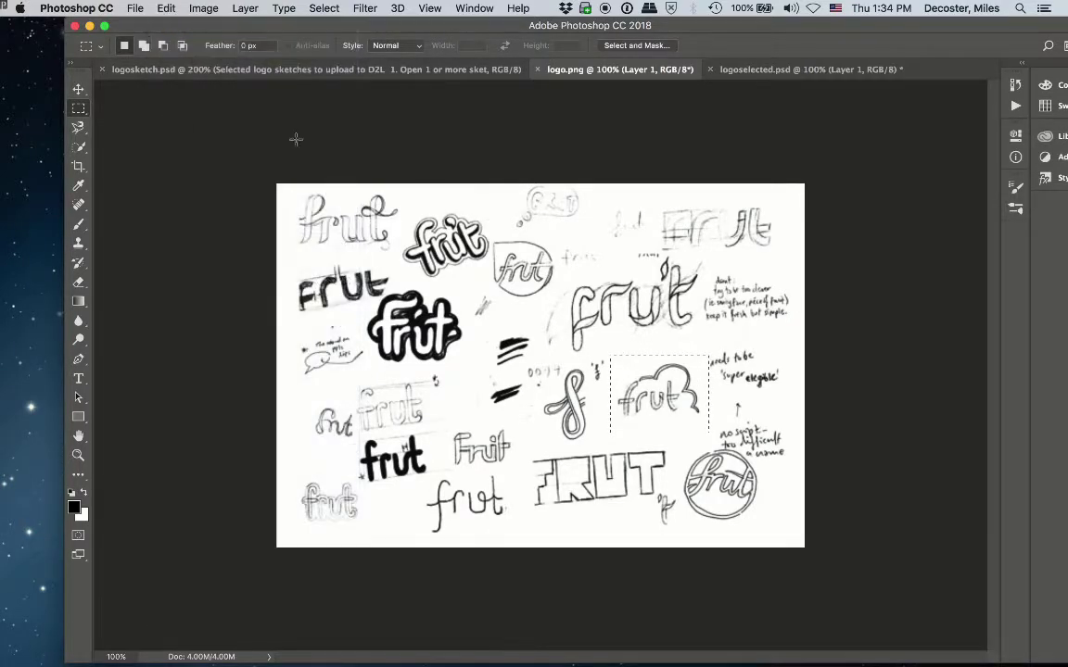
Paste it into logoselected.psd as Layer 2 below the bold logo, then return to logo.png.
left_click(768, 70)
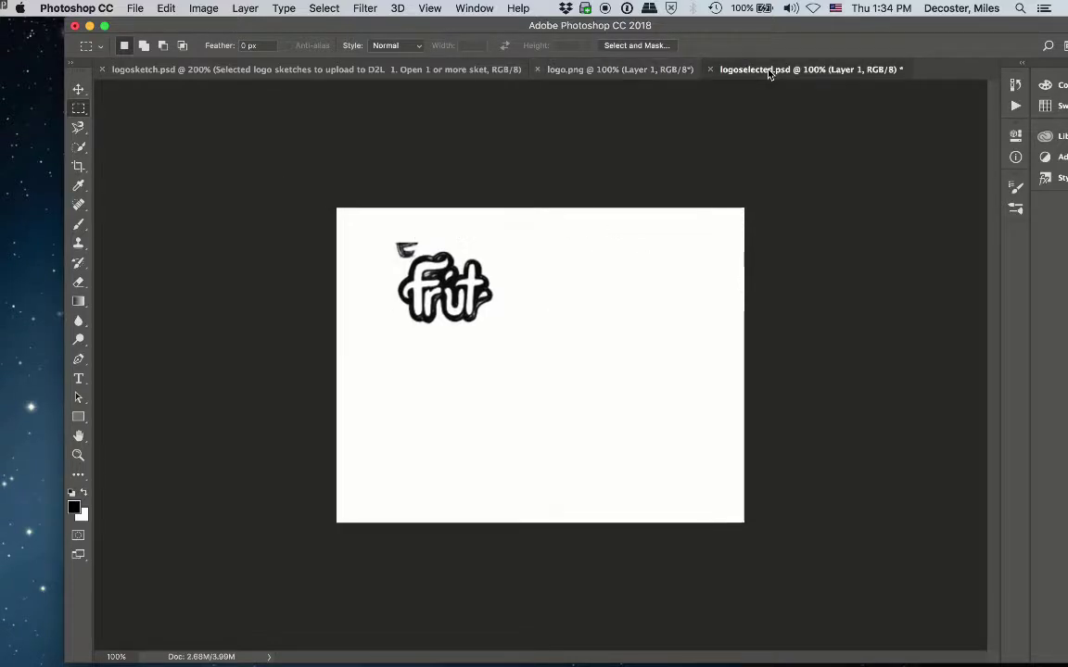
left_click(165, 8)
left_click(185, 141)
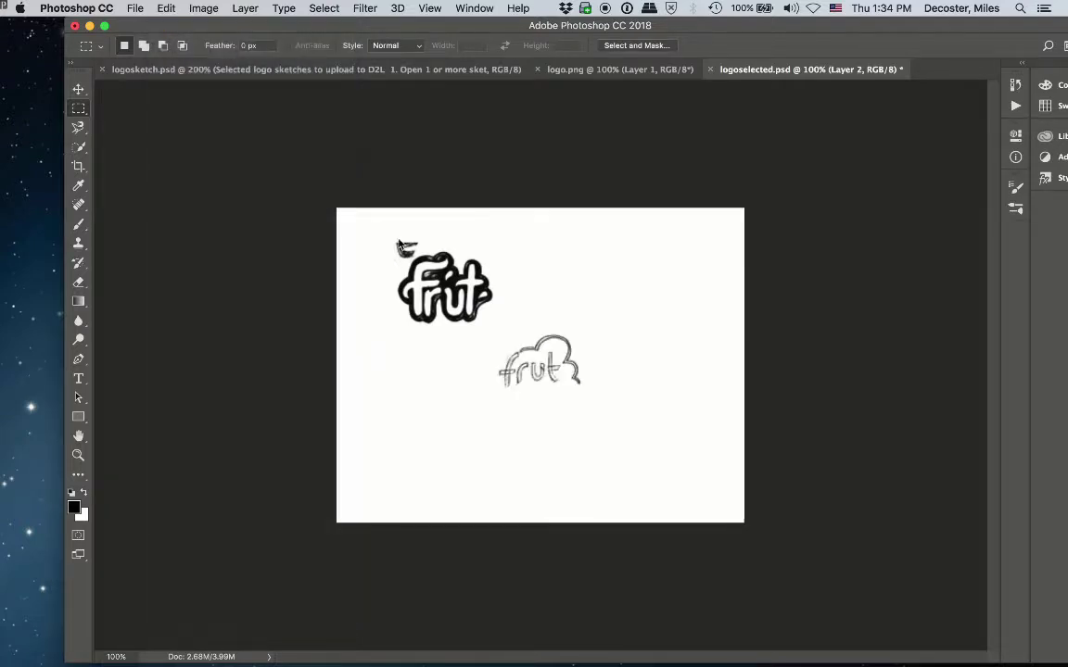
left_click(78, 89)
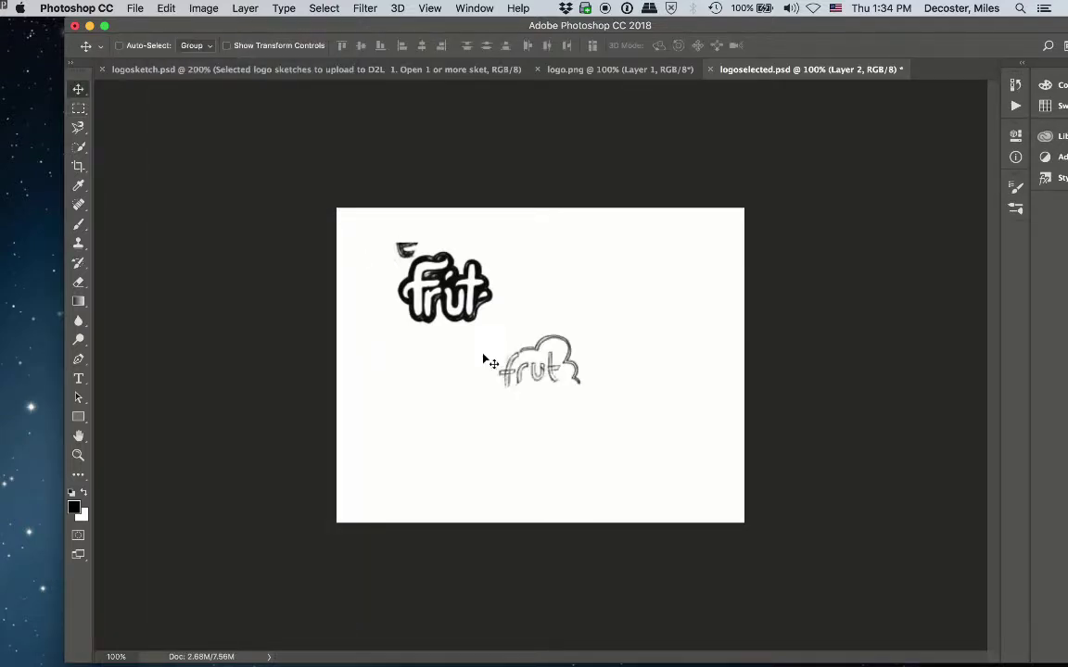
left_click_drag(476, 327, 379, 385)
left_click(621, 71)
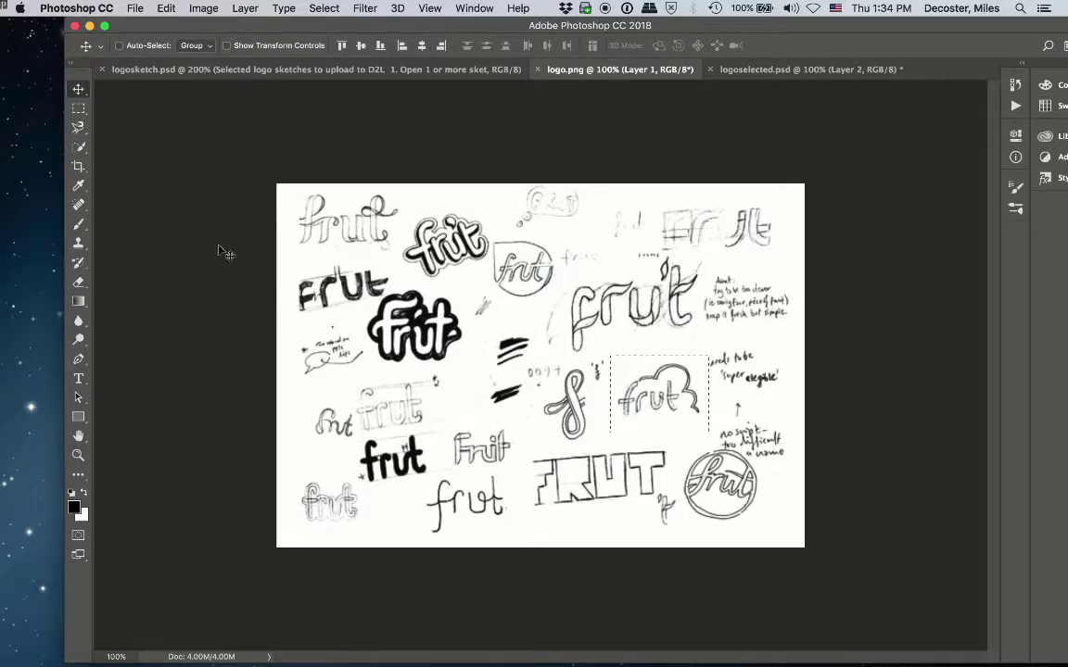
Marquee-select the bubble-lettered frut sketch near the top of logo.png and copy it.
left_click(77, 109)
left_click_drag(402, 209, 491, 286)
left_click(167, 8)
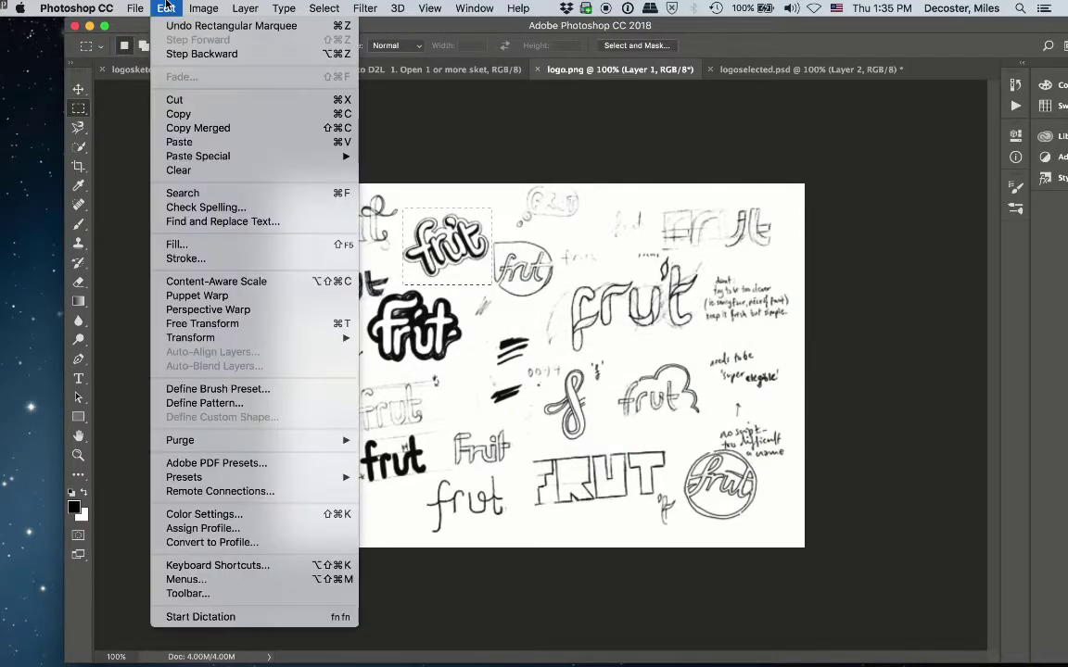
left_click(162, 112)
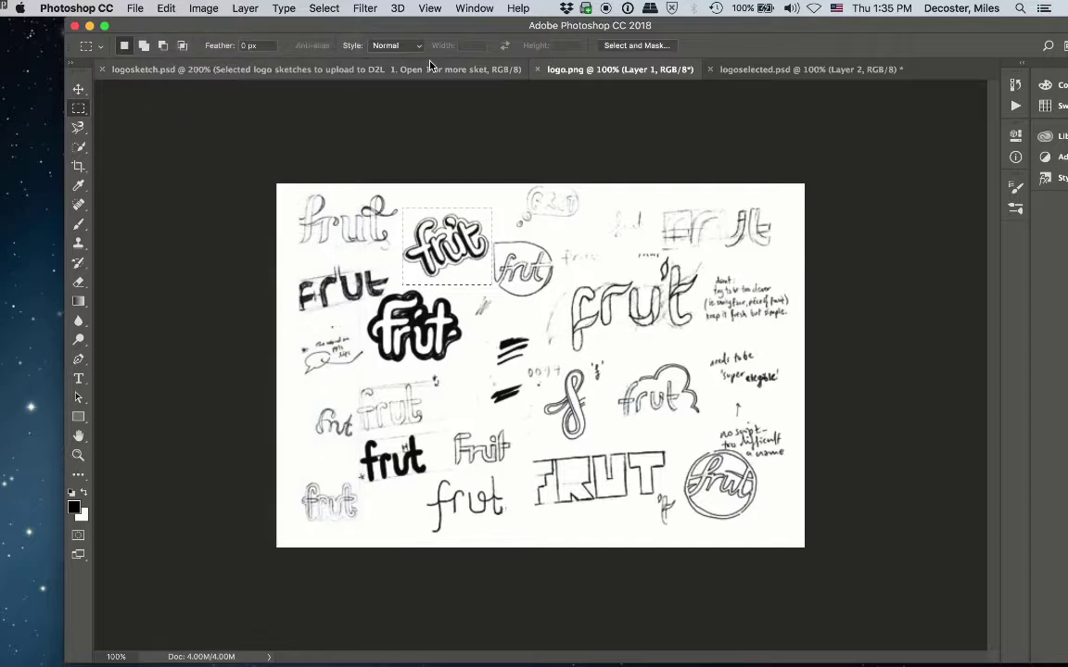
Paste it into logoselected.psd as Layer 3 and place it at the upper right.
left_click(801, 70)
left_click(163, 8)
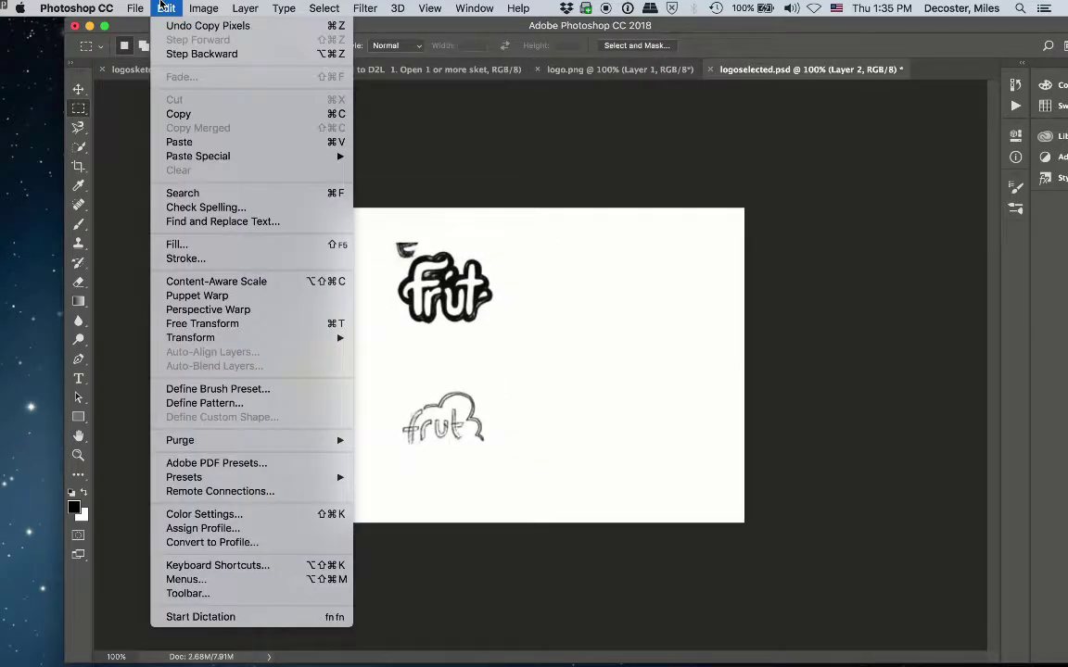
left_click(193, 142)
left_click(78, 88)
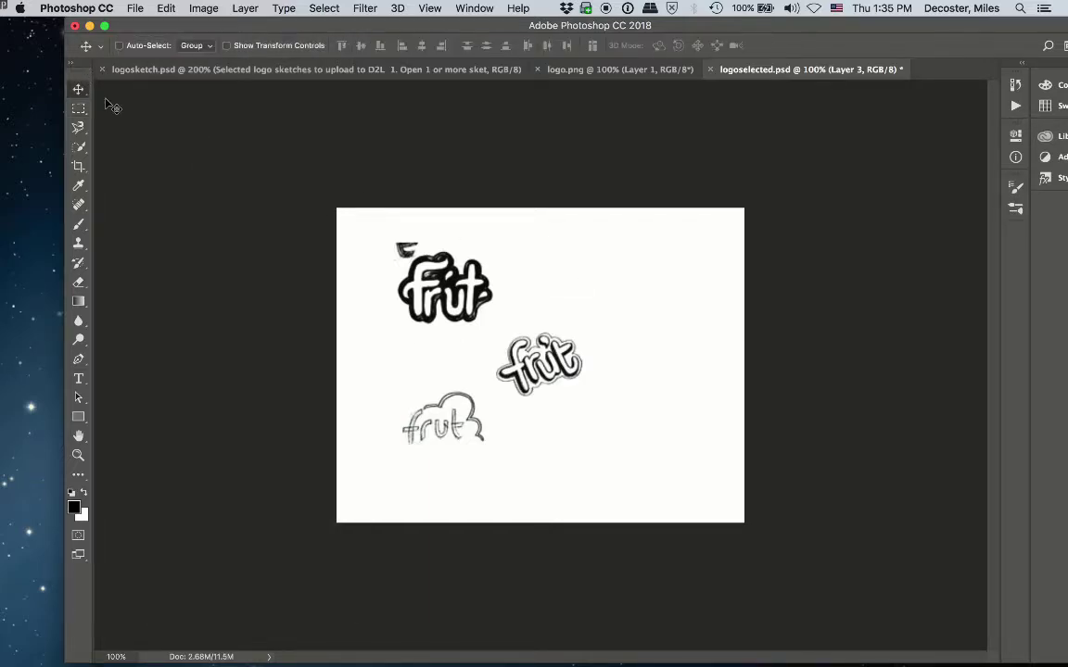
left_click_drag(486, 336, 495, 329)
left_click_drag(545, 356, 639, 289)
mouse_move(456, 298)
left_mouse_down()
mouse_move(456, 310)
mouse_move(461, 284)
left_mouse_up()
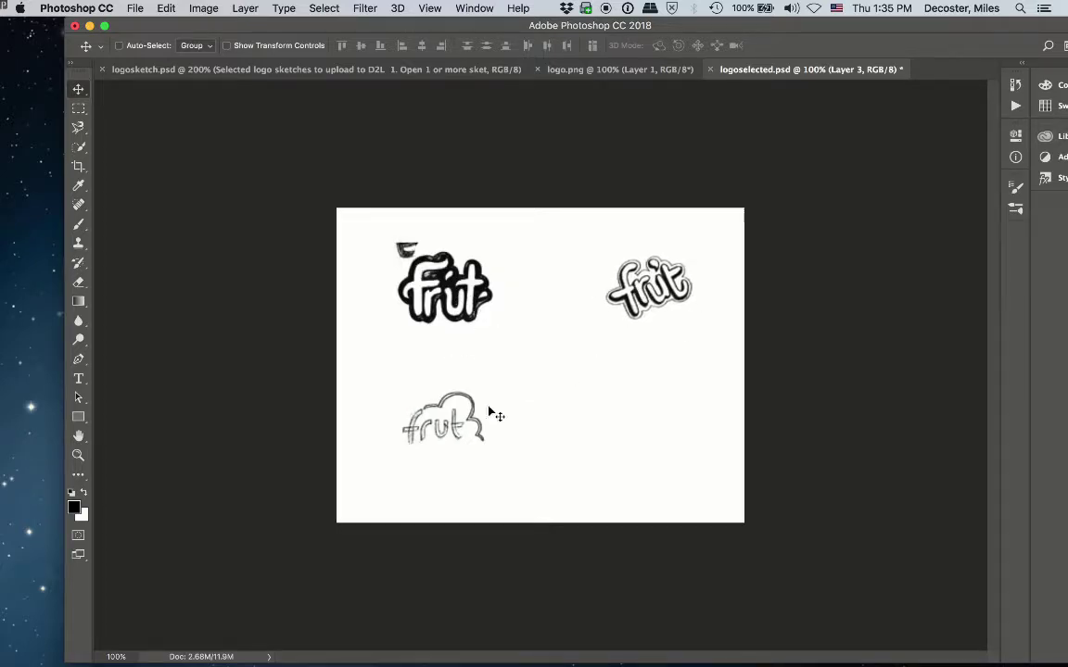
Show the Layers panel and move Layer 1, the bold frut logo, slightly down.
left_click(471, 8)
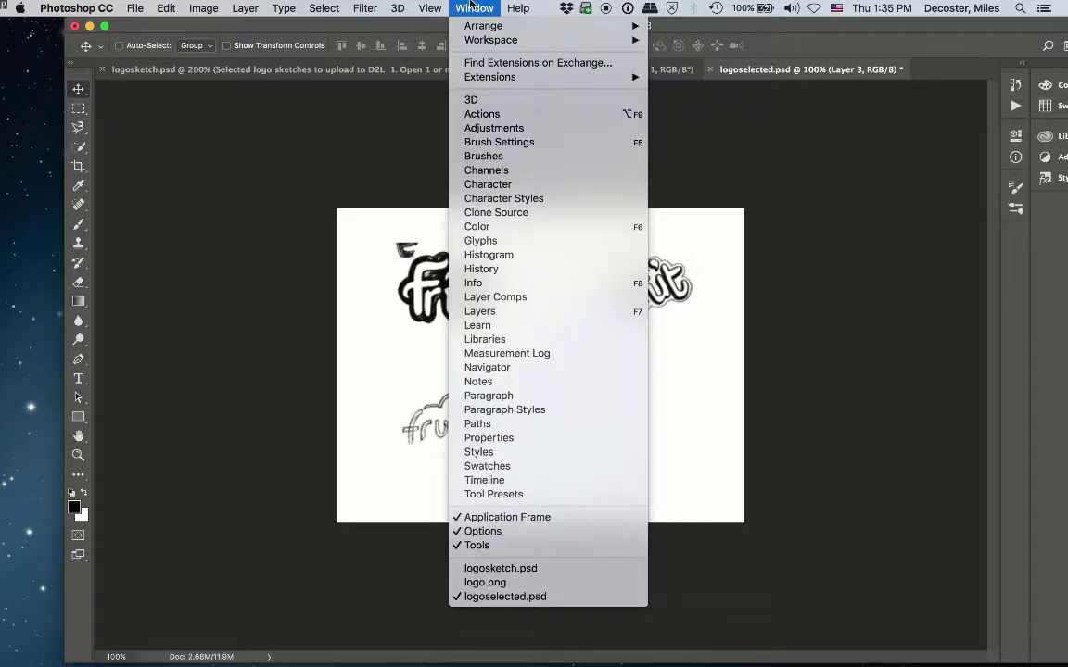
left_click(492, 312)
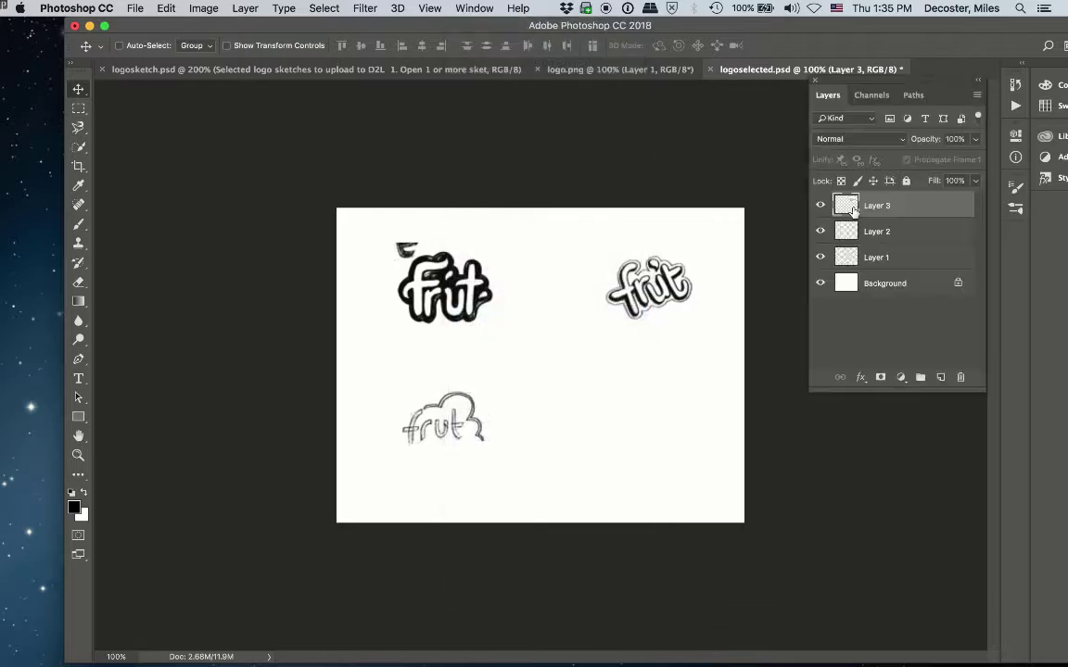
left_click(902, 239)
left_click(899, 257)
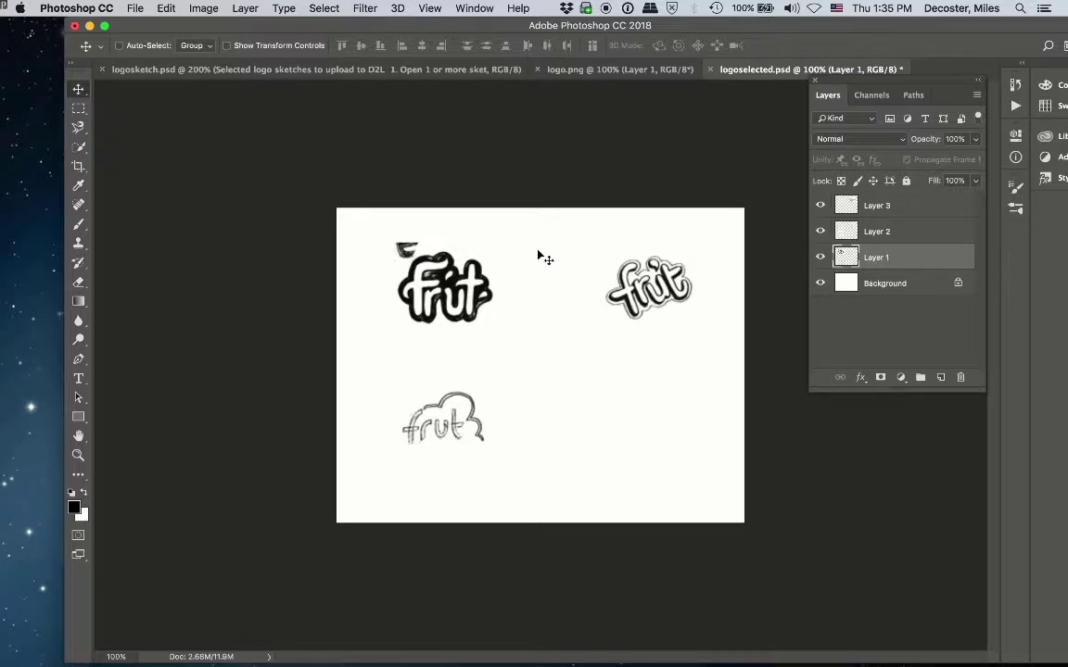
left_click_drag(396, 259, 443, 309)
Nudge Layer 2, the cloud sketch, slightly right and up, then select Layer 3.
left_click(869, 231)
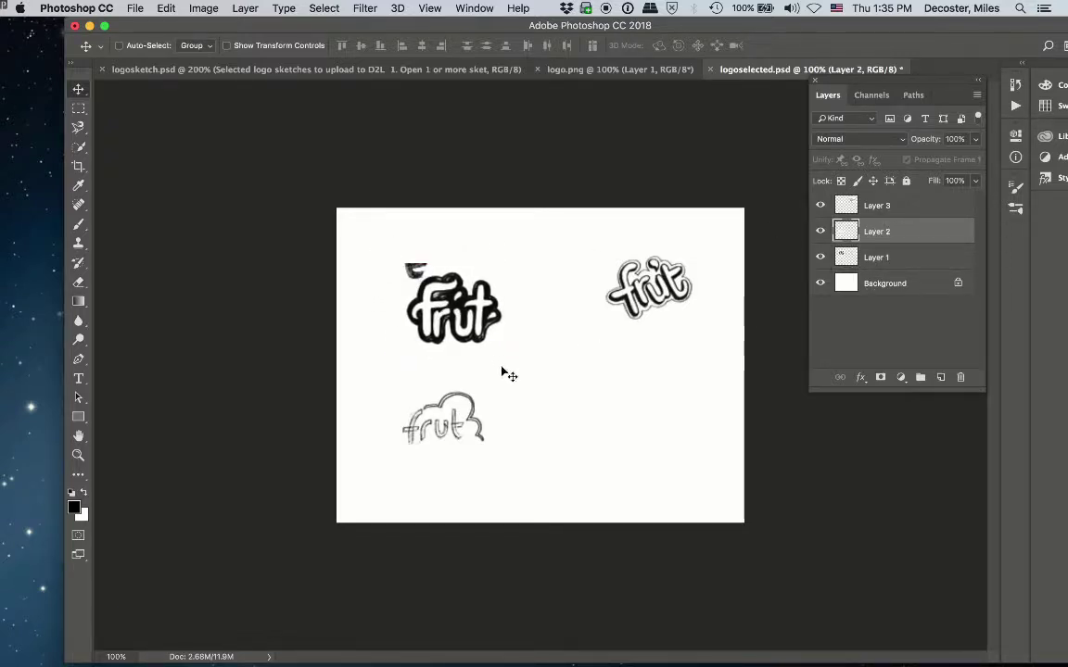
mouse_move(452, 426)
left_mouse_down()
mouse_move(454, 412)
mouse_move(461, 419)
left_mouse_up()
left_click(916, 212)
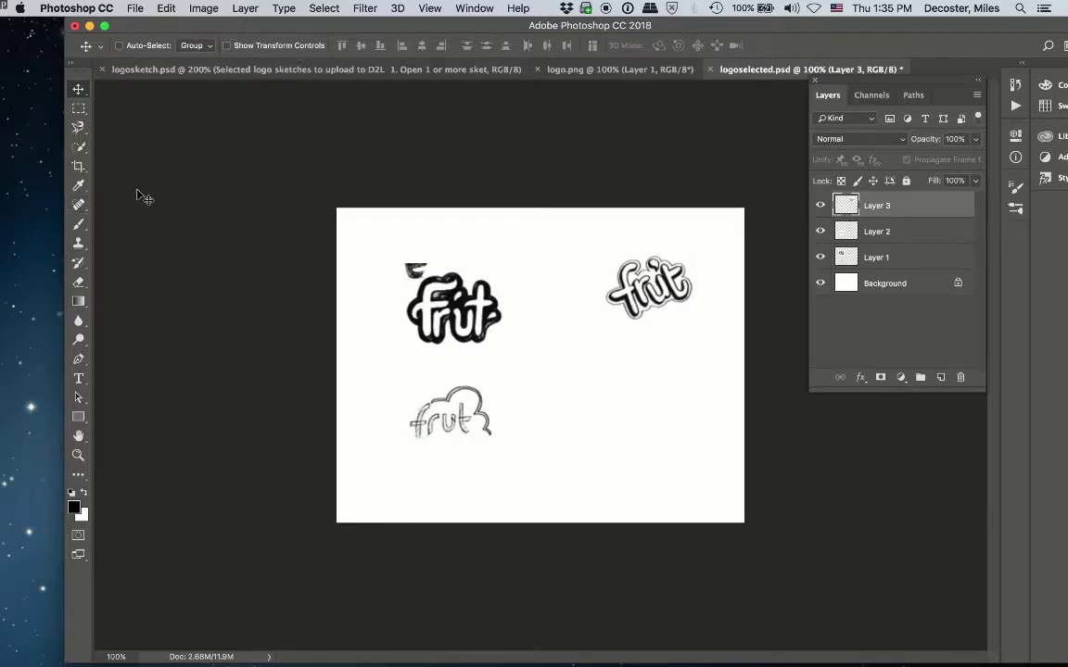
left_click(78, 380)
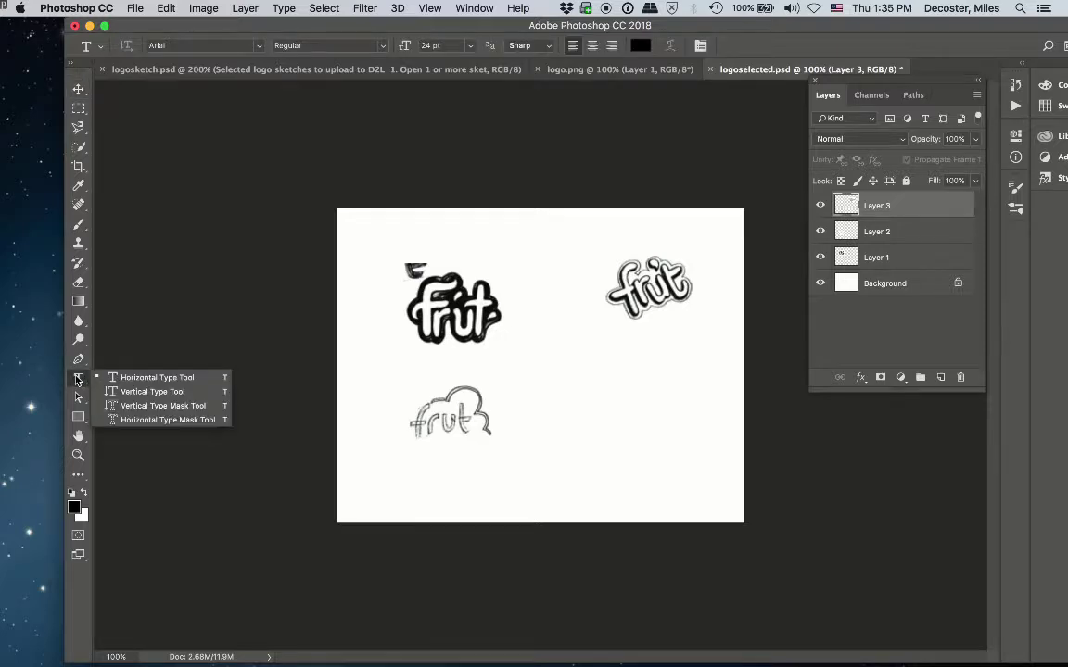
Type the author's full name in 24 pt Arial above the bold frut logo and commit it.
left_click(78, 380)
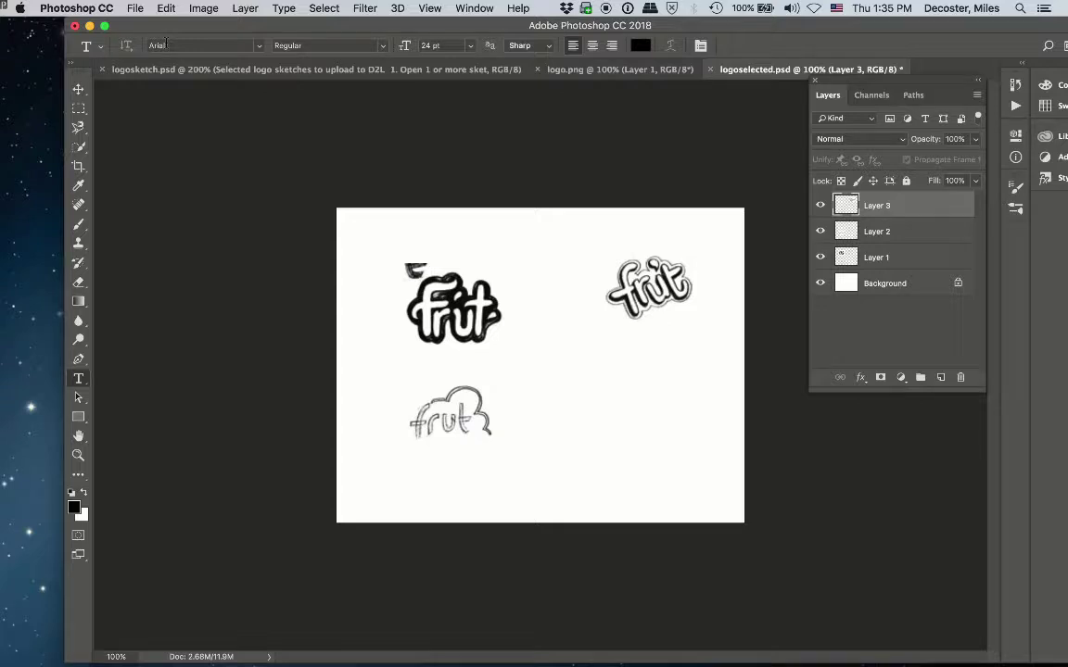
left_click(470, 46)
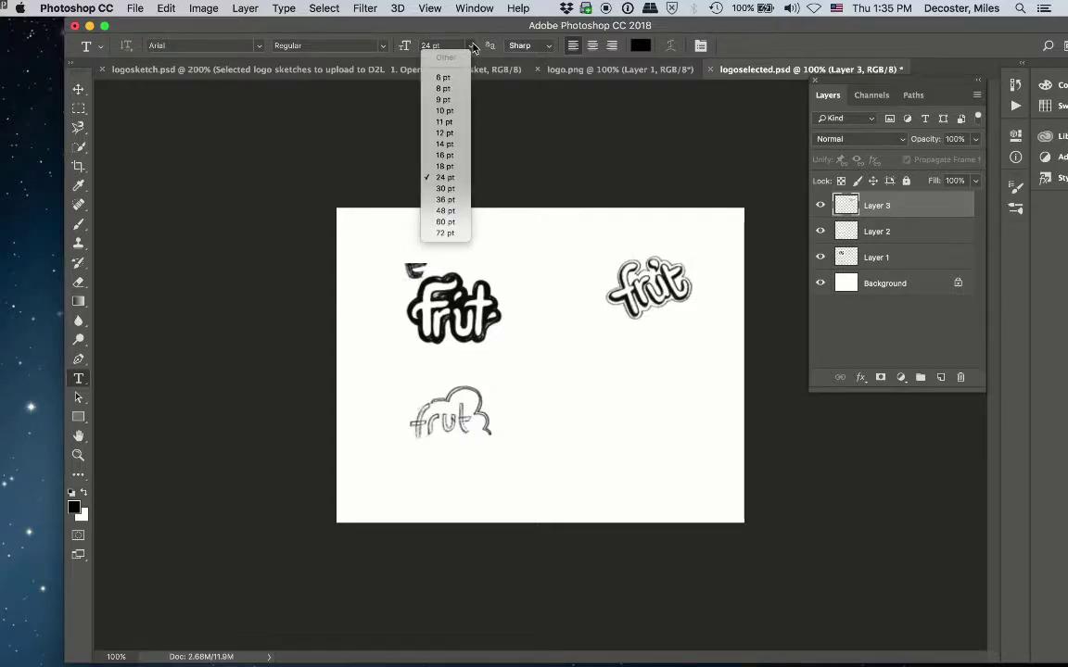
left_click(447, 176)
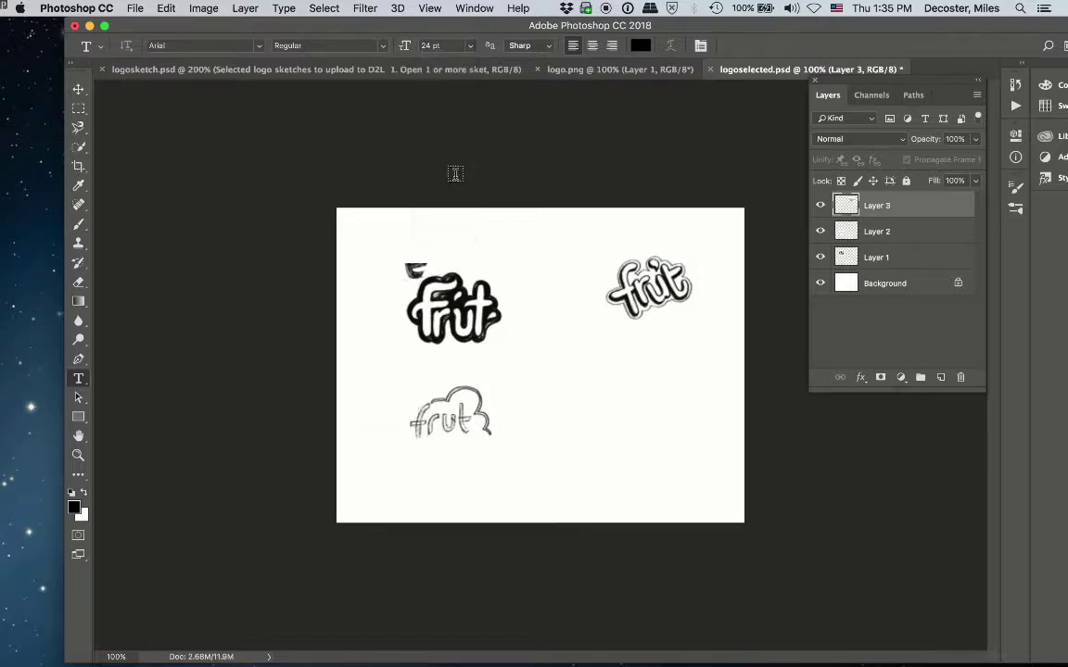
left_click(406, 234)
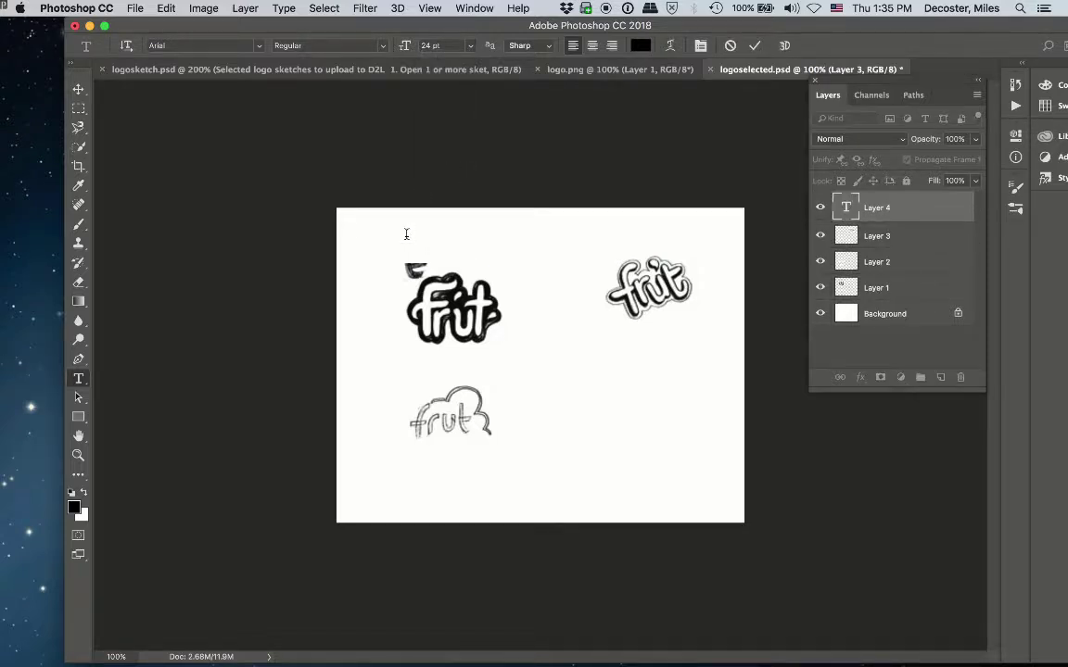
type("Miles")
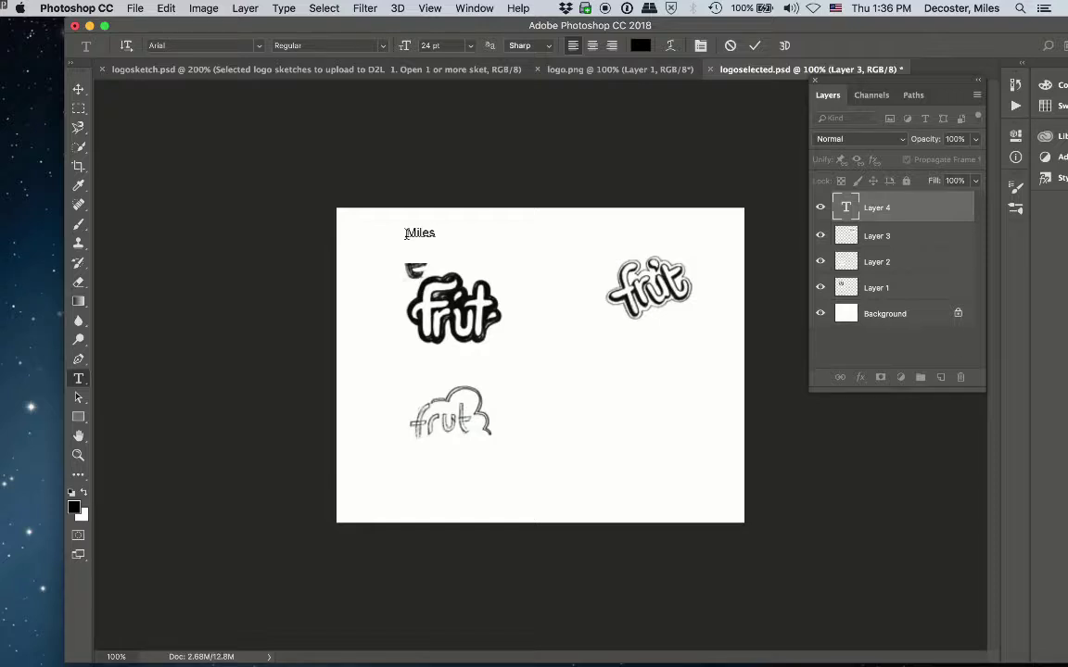
type(" De Coster")
key("BackSpace")
key("BackSpace")
key("BackSpace")
left_click(78, 109)
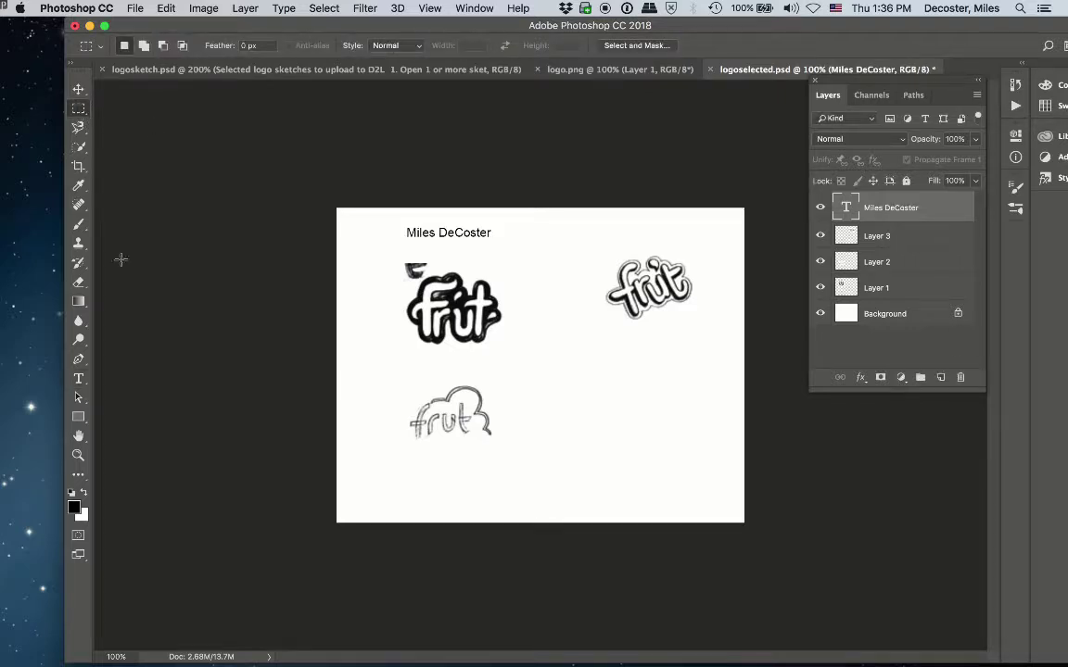
Add separate text layers 1, 2 and 3 beneath the bold frut logo, cloud sketch and right frut logo.
left_click(79, 379)
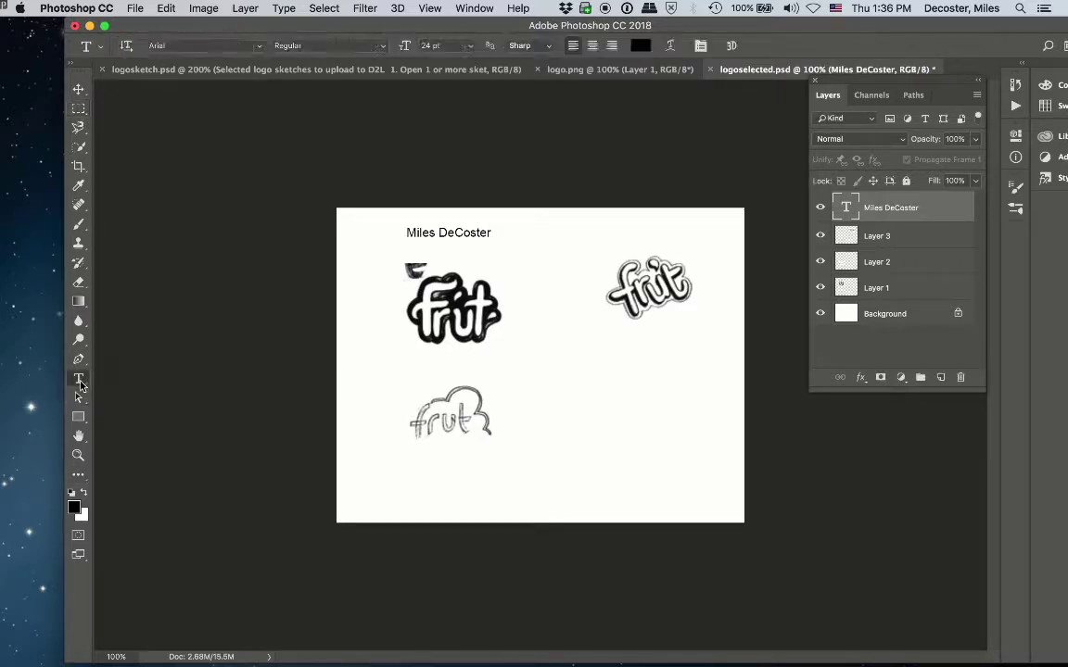
left_click(399, 371)
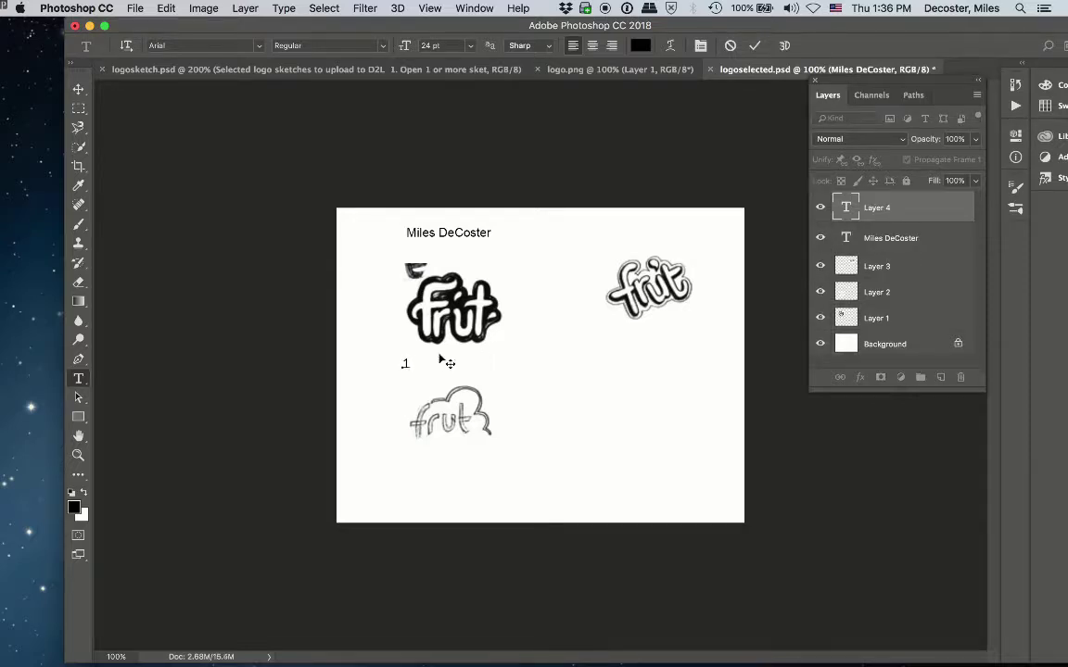
key("super+Return")
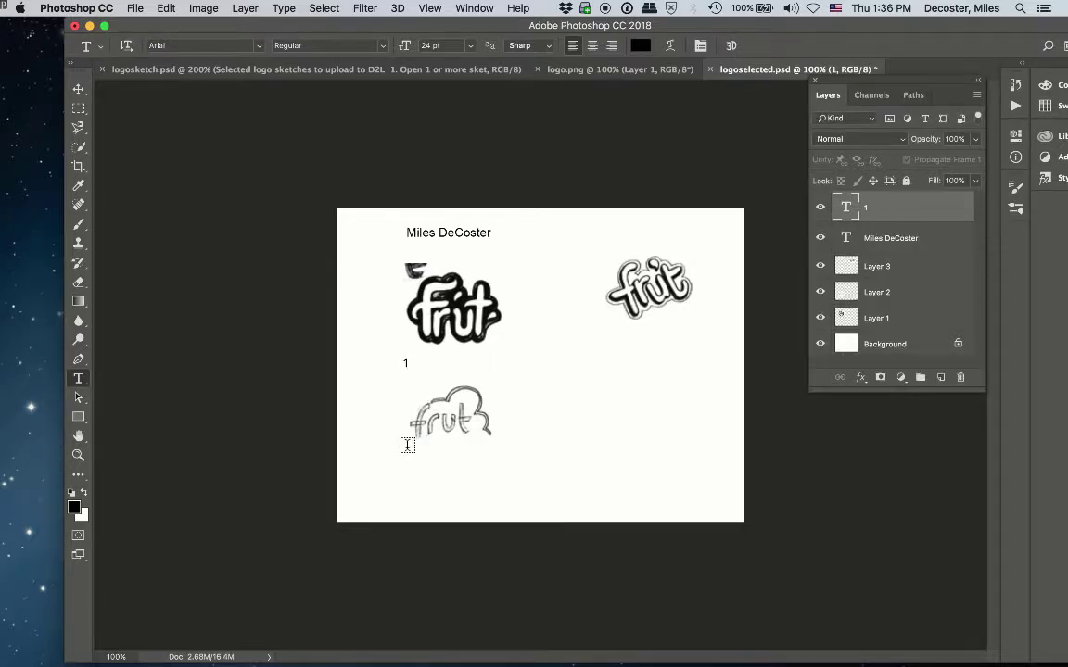
left_click(406, 447)
type("2")
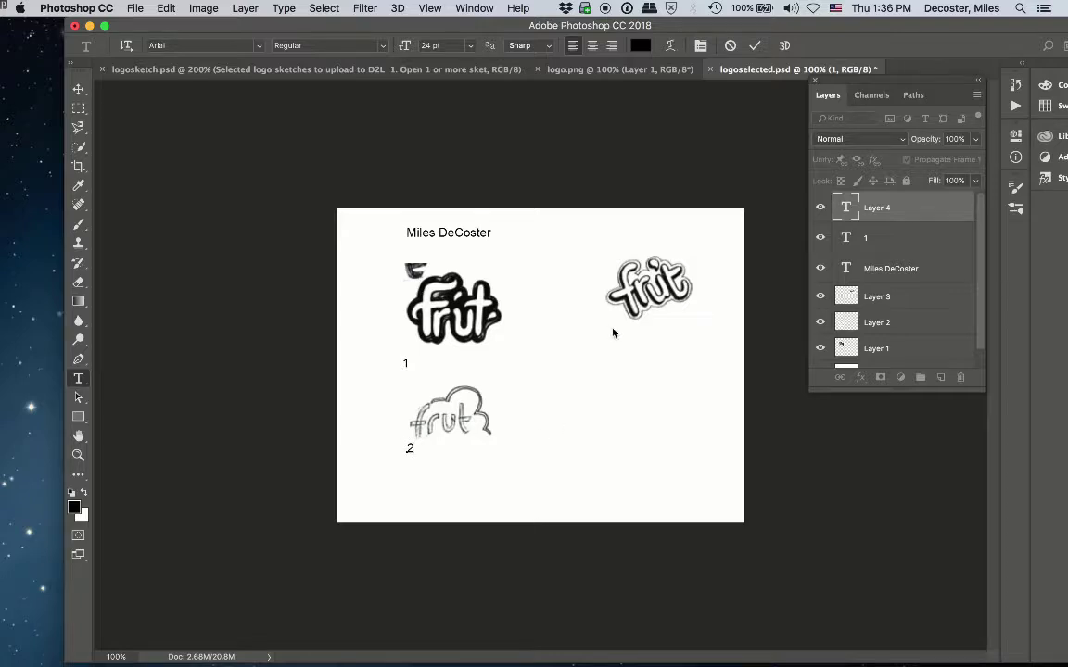
key("super+Return")
left_click(618, 341)
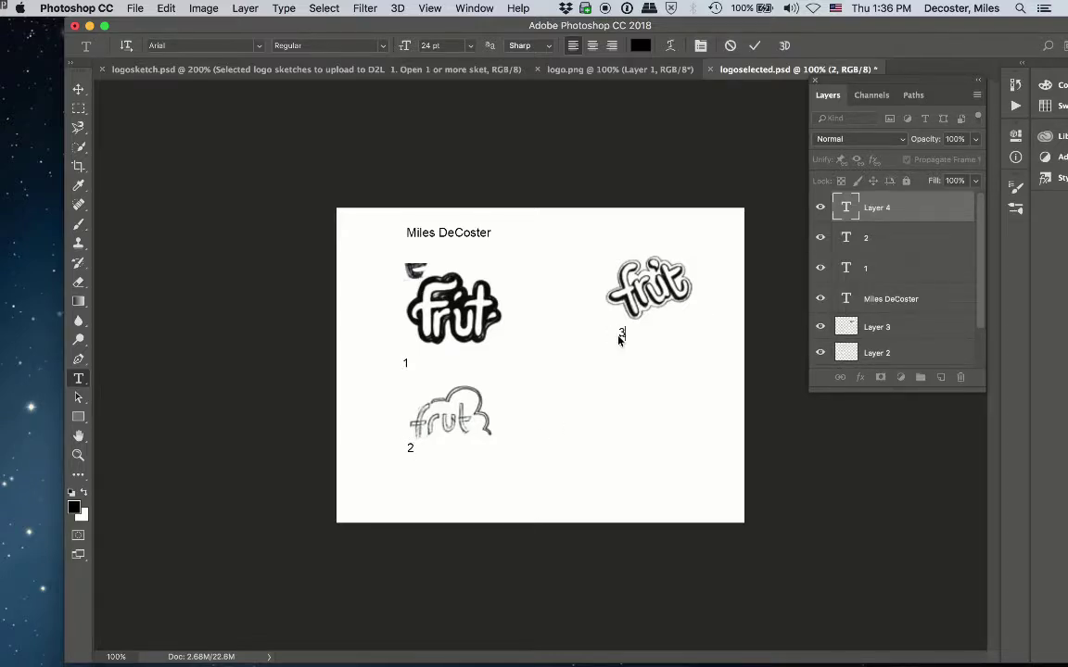
type("3")
Save As JPEG named MD-logoselected on the Desktop, accepting quality 8 in JPEG Options.
left_click(133, 6)
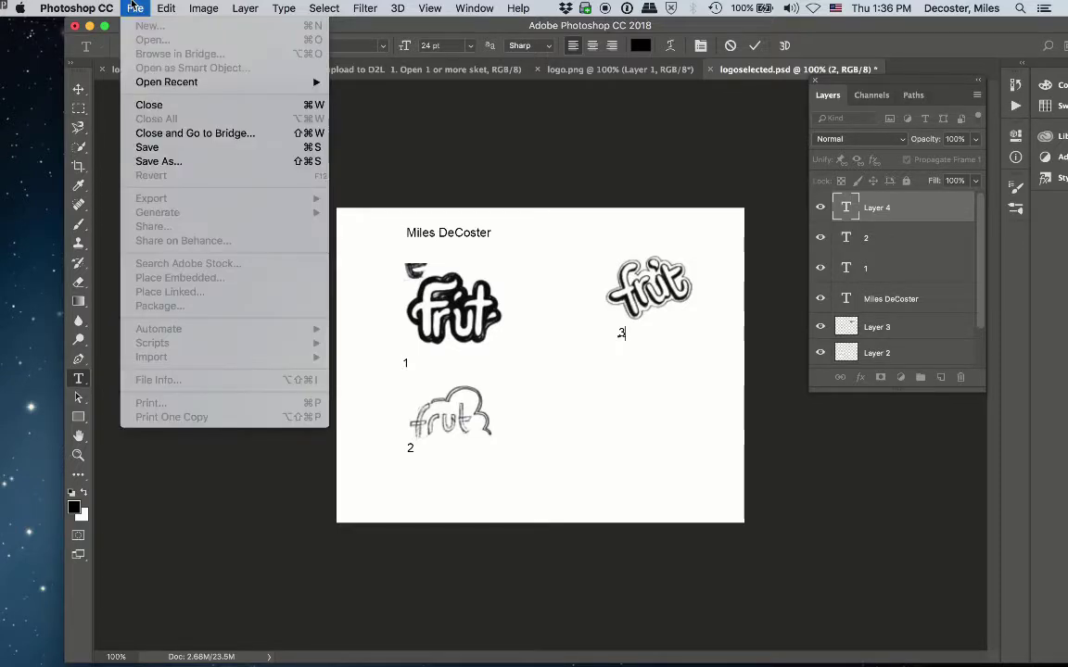
left_click(174, 162)
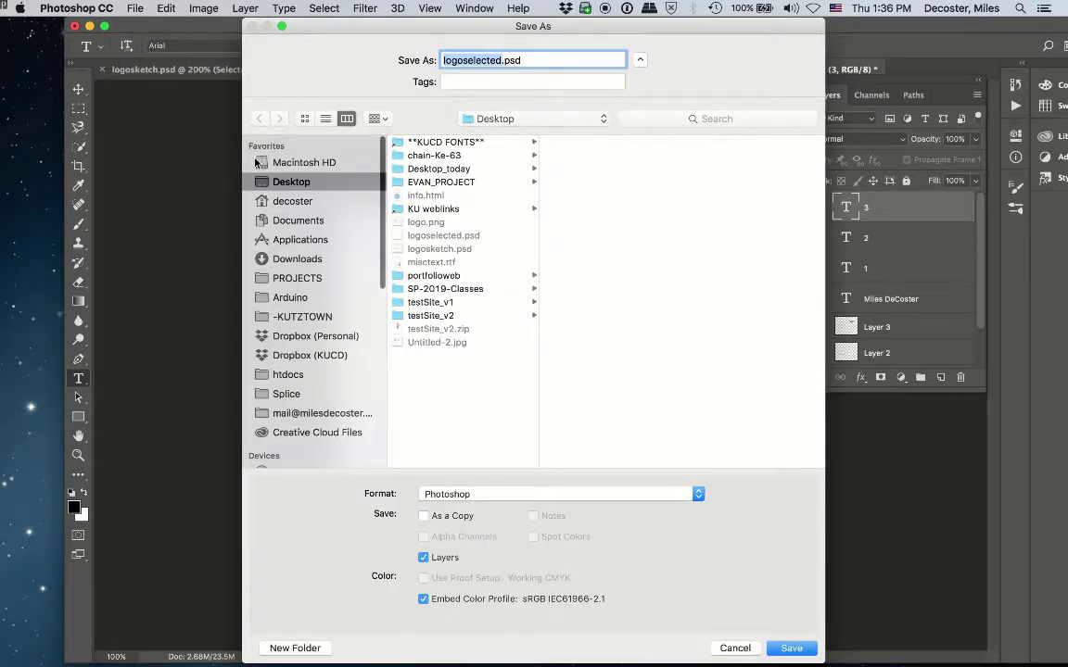
left_click(556, 496)
left_click(553, 582)
left_click(558, 499)
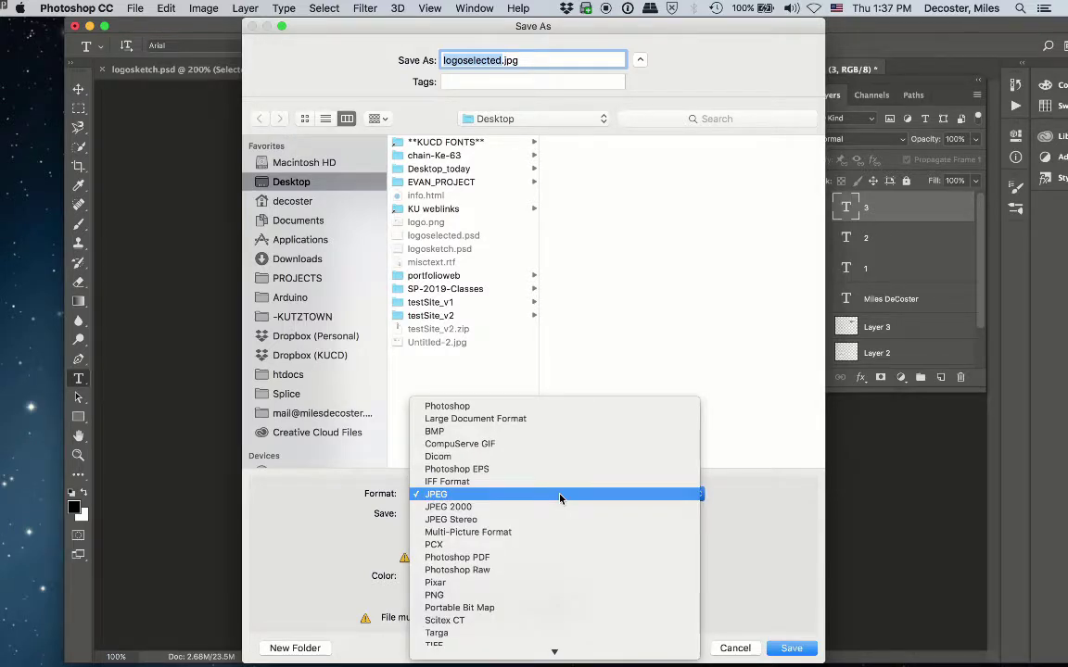
left_click(560, 499)
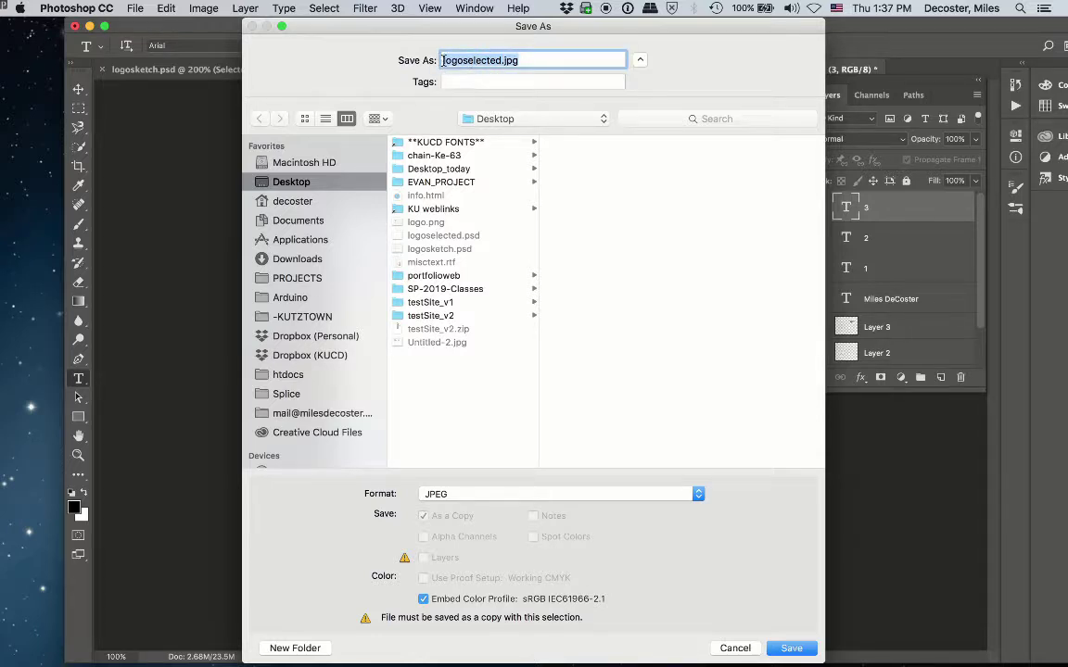
left_click(442, 60)
type("MD")
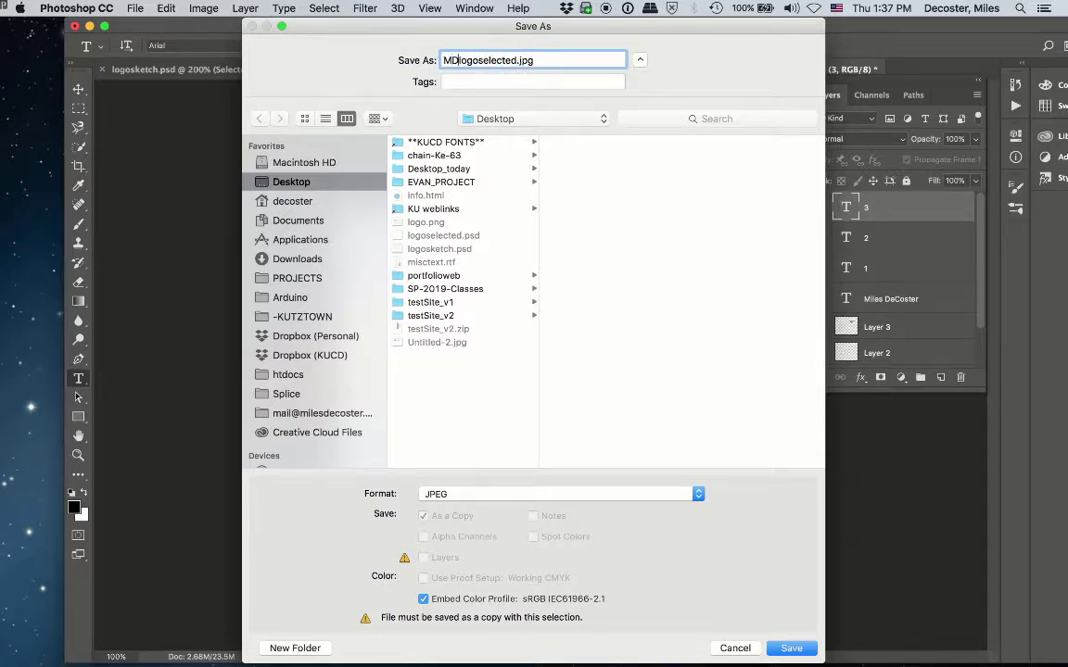
type("-")
left_click(790, 648)
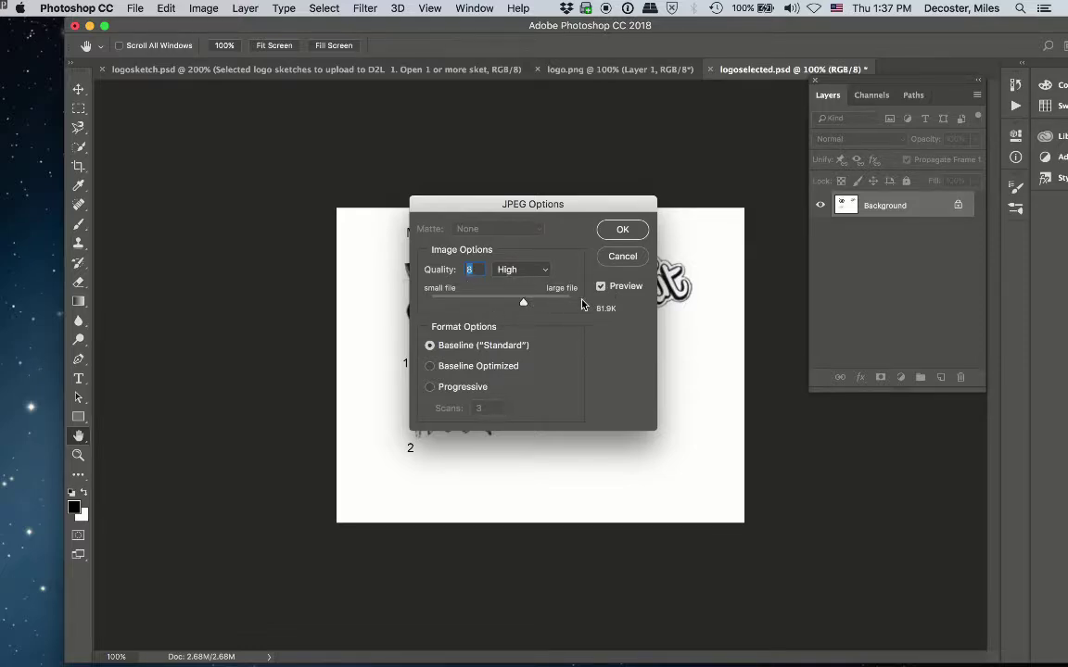
left_click(624, 230)
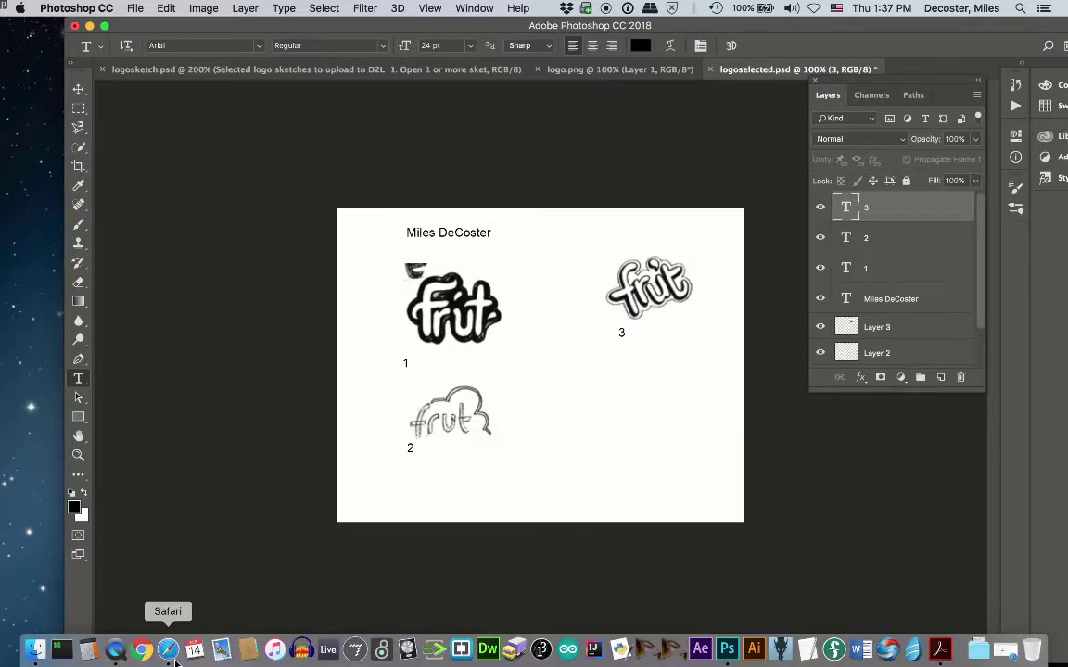
In Safari, go to Communications > Discussions and open the Logo Sketches topic.
left_click(167, 650)
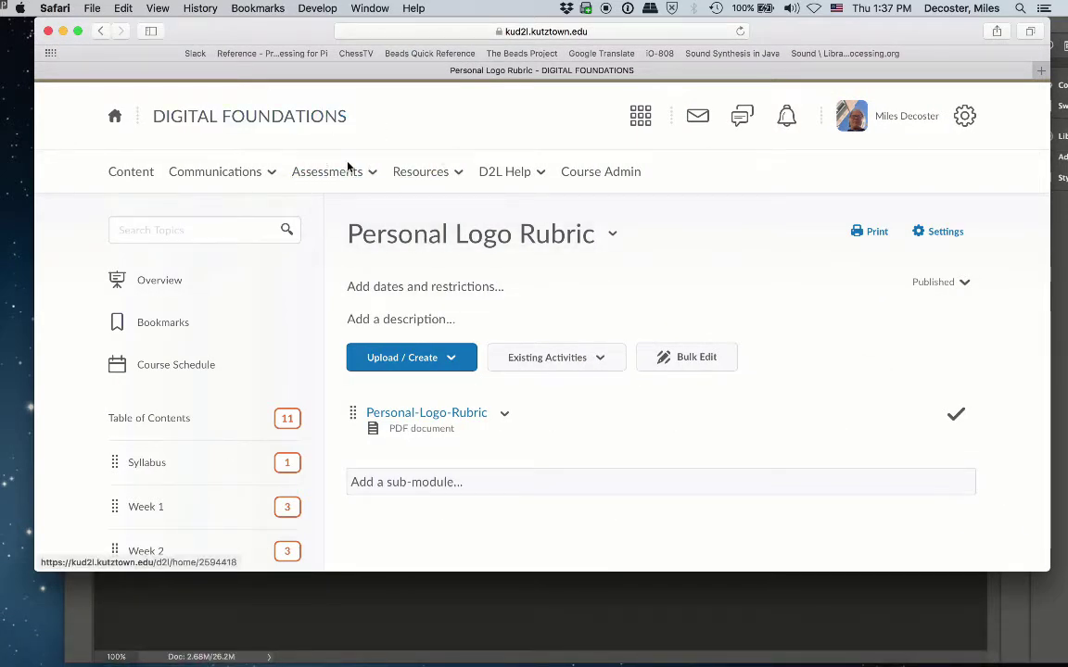
left_click(230, 176)
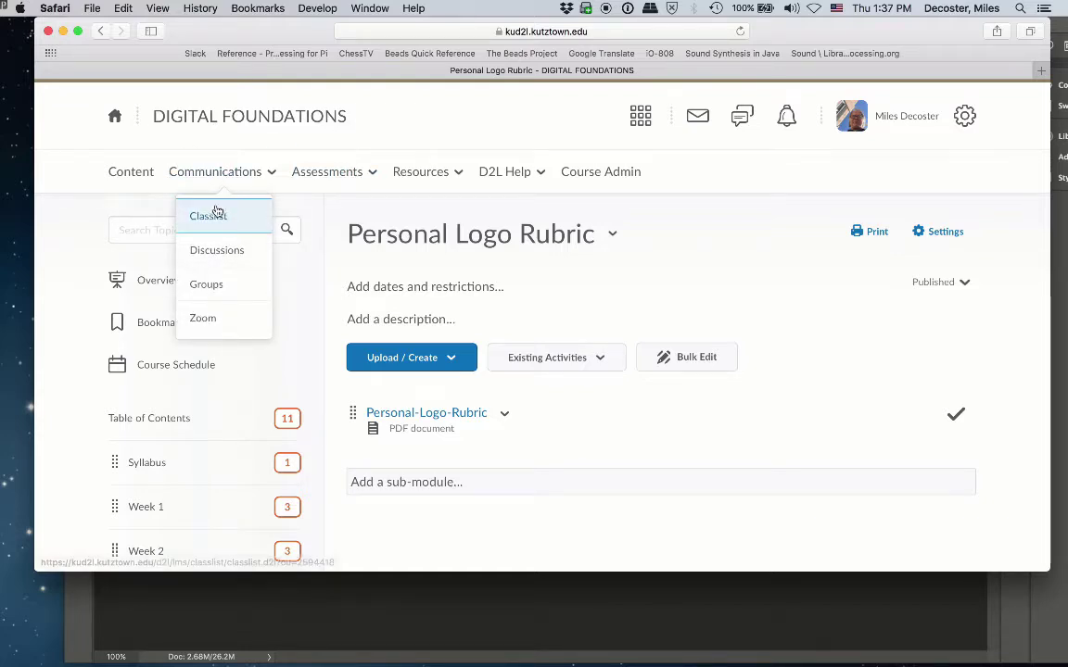
left_click(214, 252)
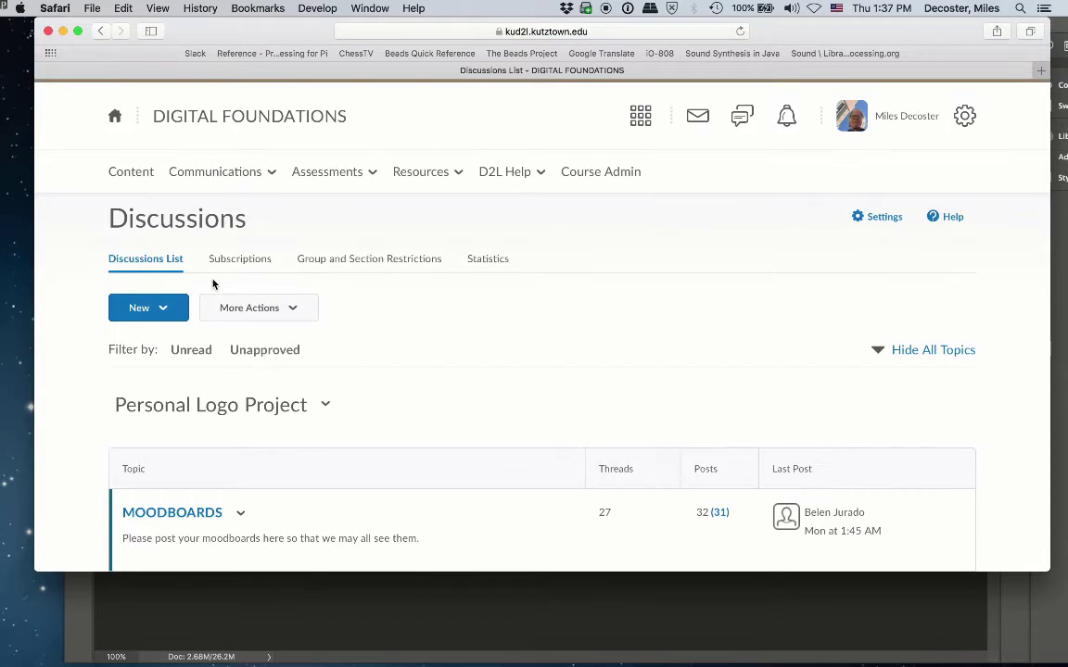
scroll(213, 283, "down", 3)
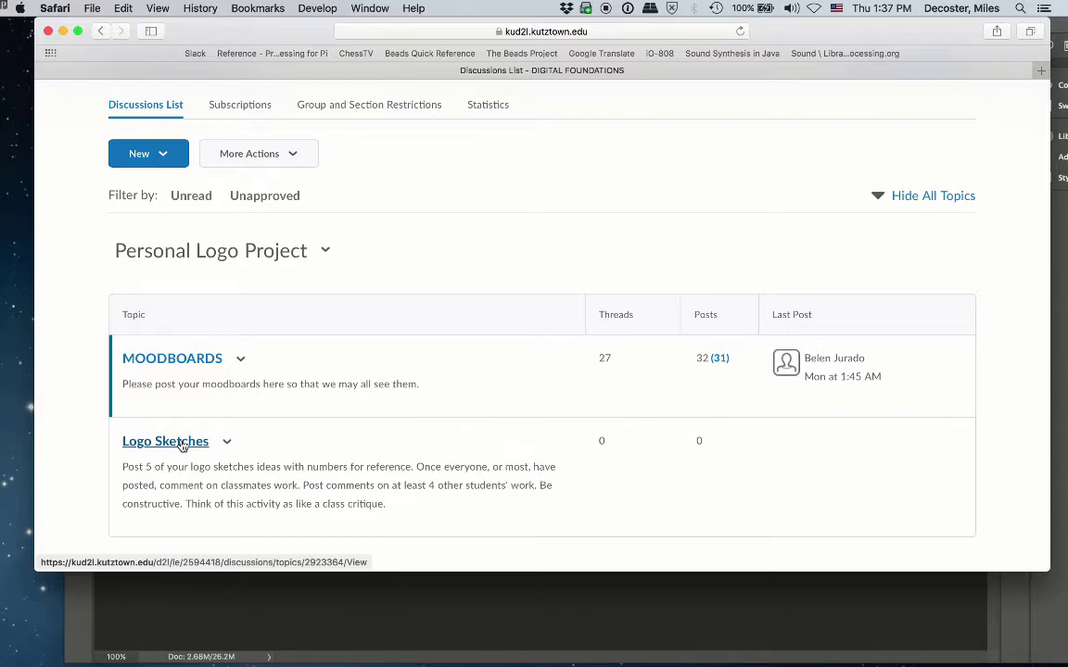
left_click(182, 444)
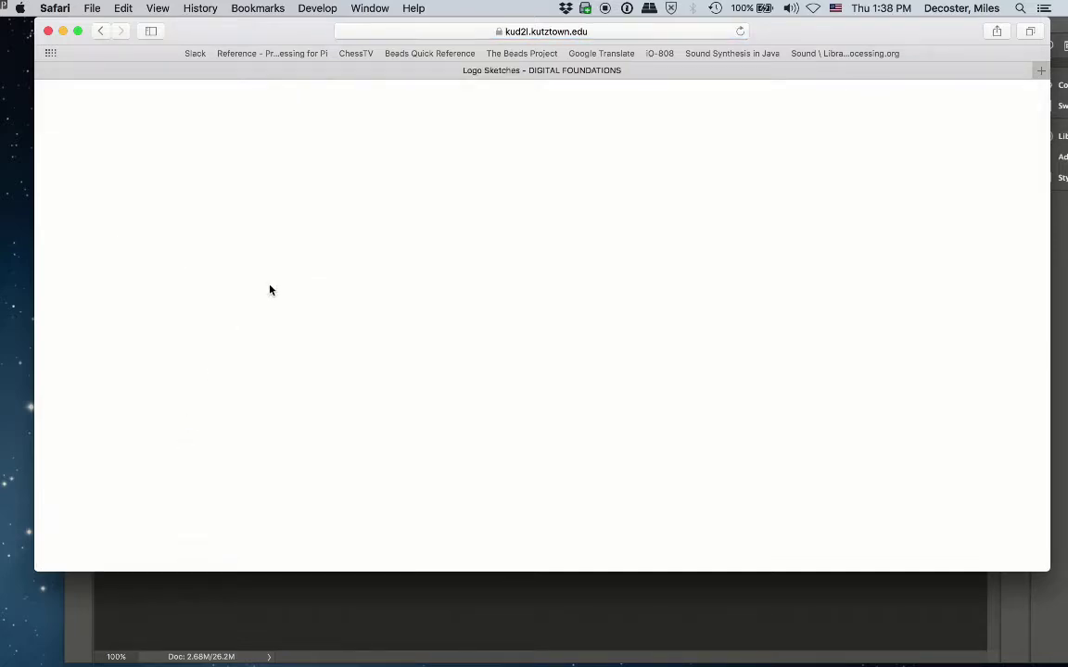
Start a new thread with the author's name followed by 'Logo sketches' as its subject.
scroll(337, 316, "down", 1)
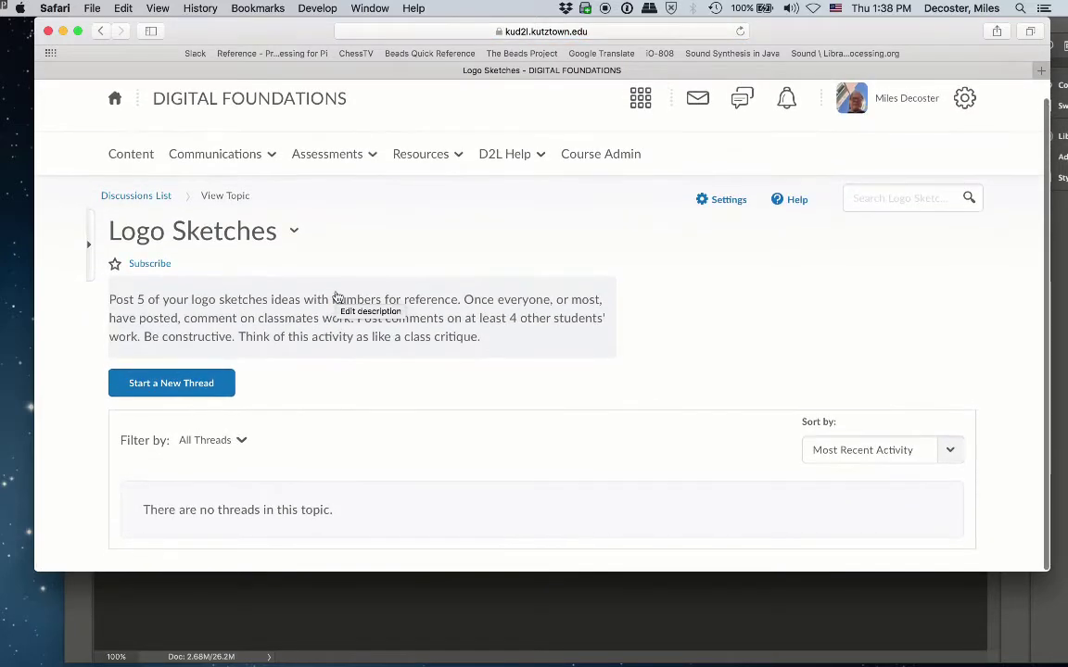
left_click(189, 387)
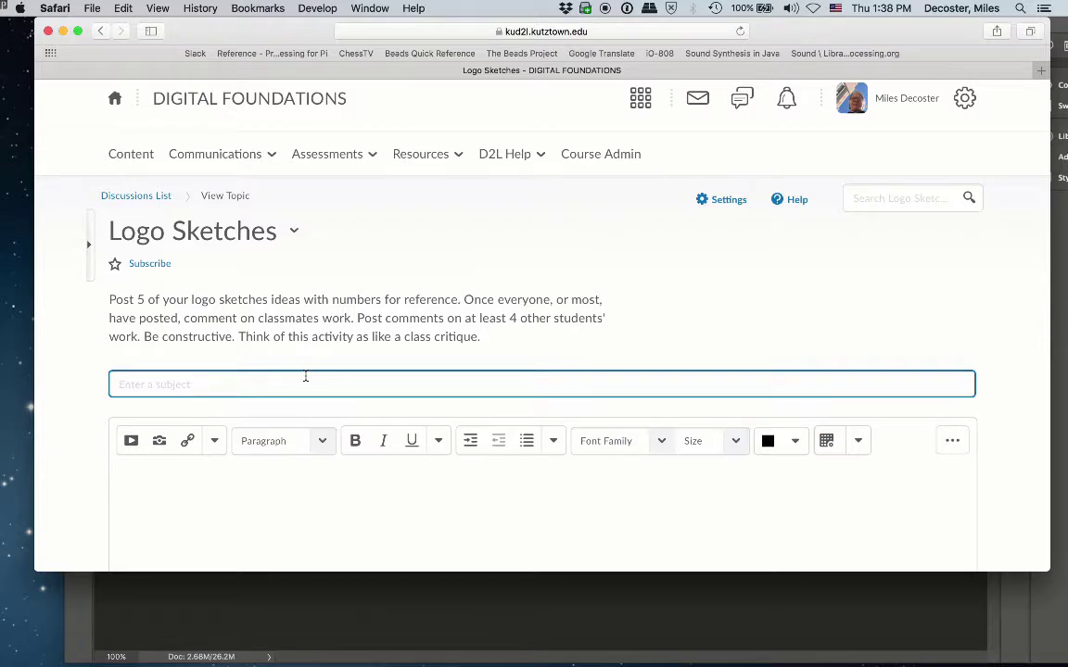
type("M")
key("BackSpace")
type("s's Logo sketches")
scroll(417, 297, "down", 5)
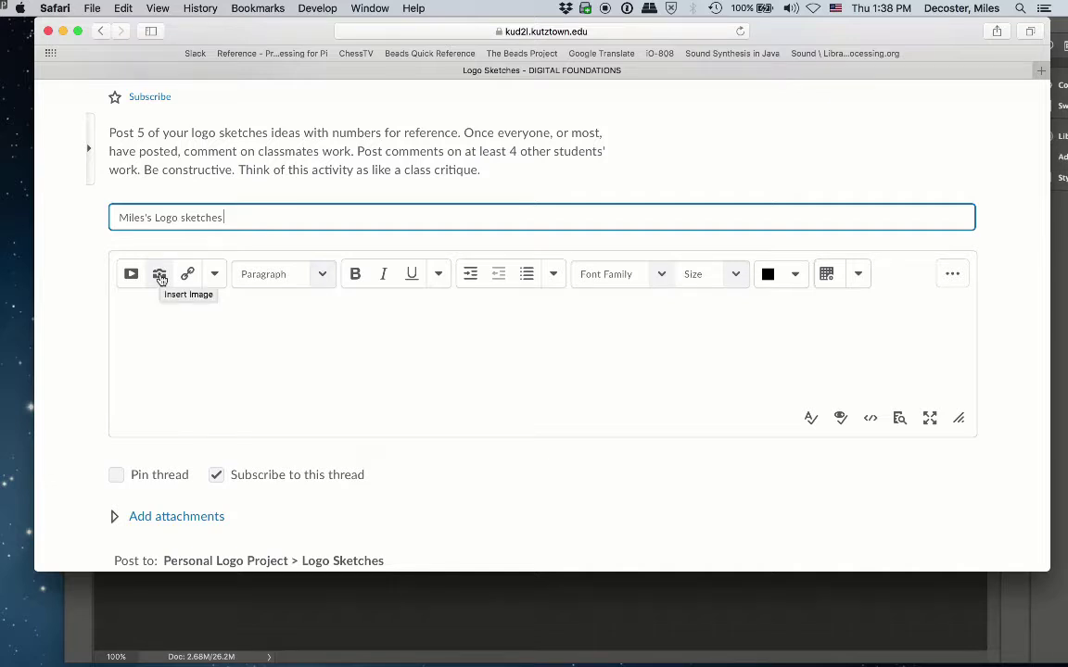
Upload MD-logoselected.jpg from the Desktop through Insert Image, added as an attachment.
left_click(160, 276)
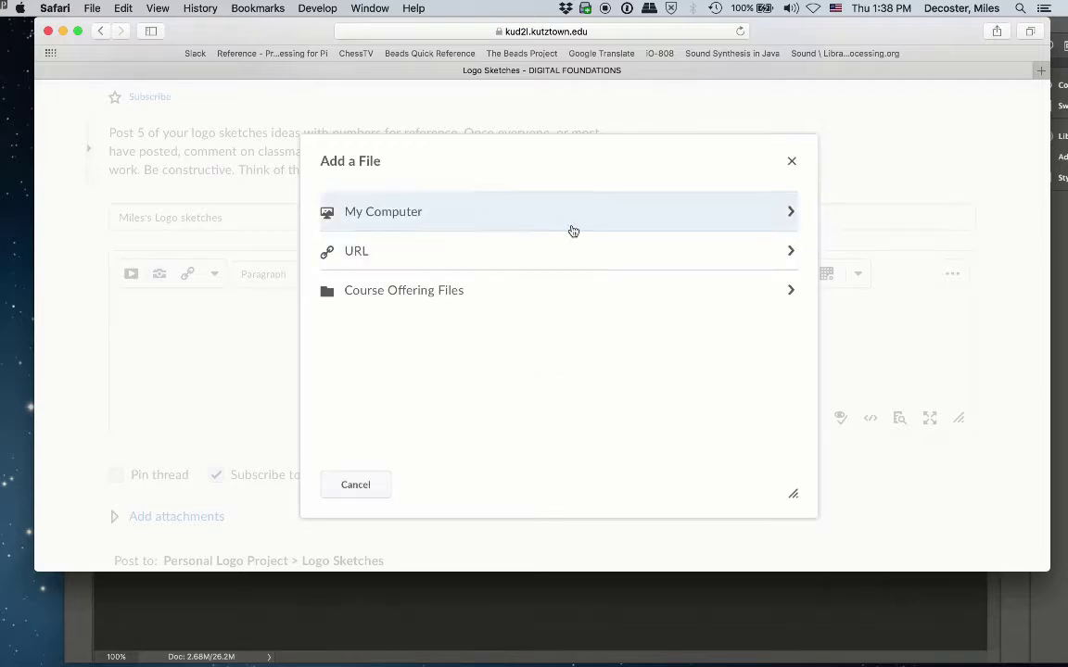
left_click(489, 225)
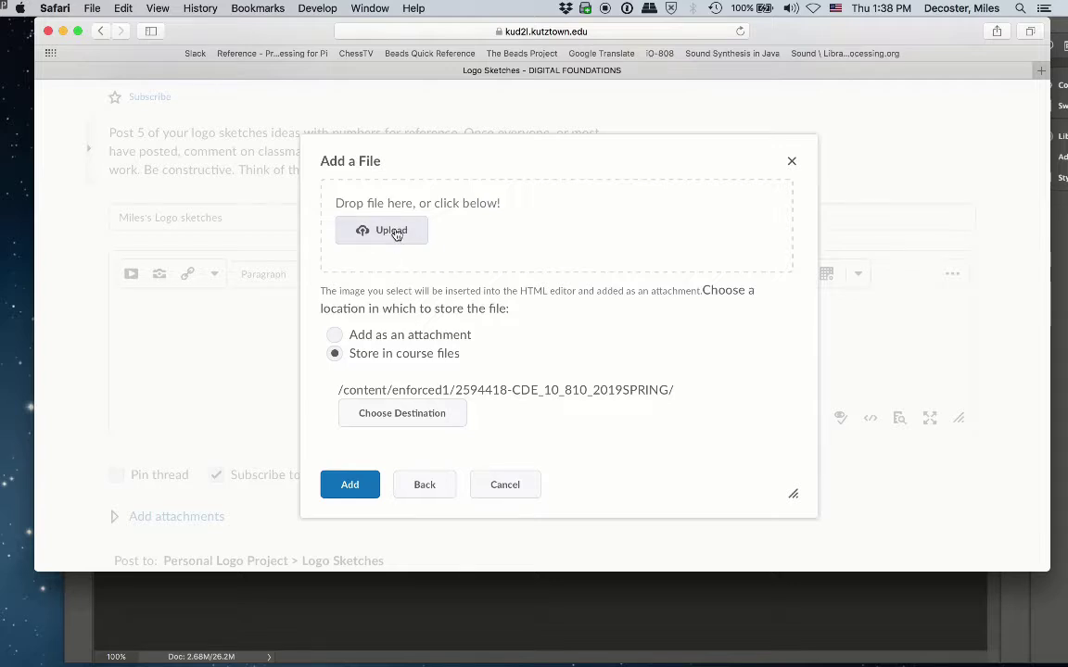
left_click(396, 235)
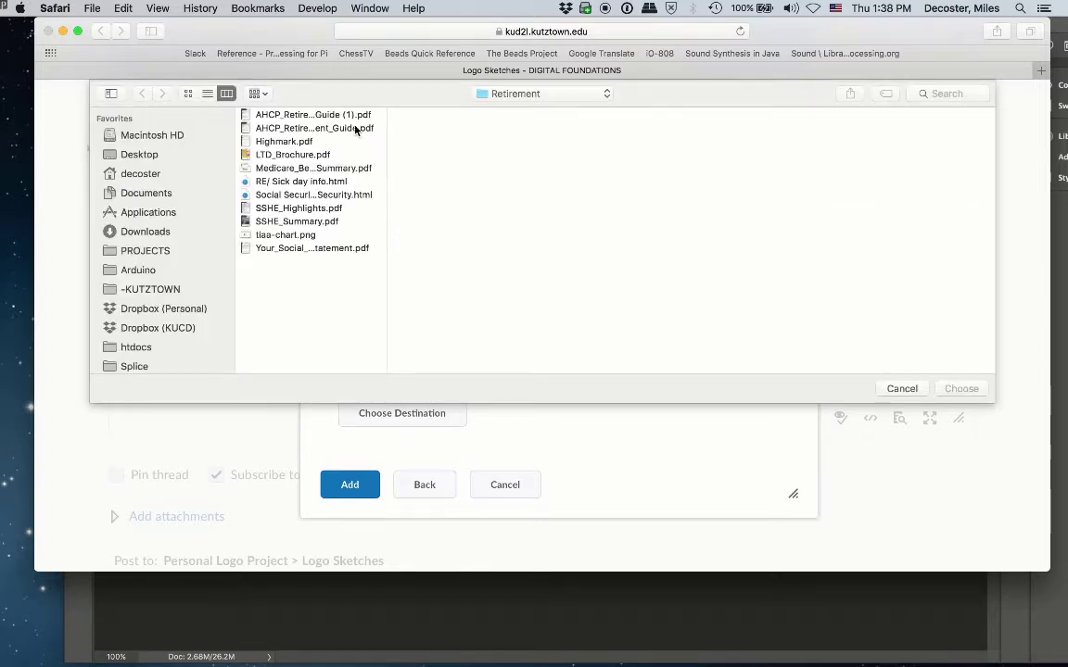
left_click(132, 154)
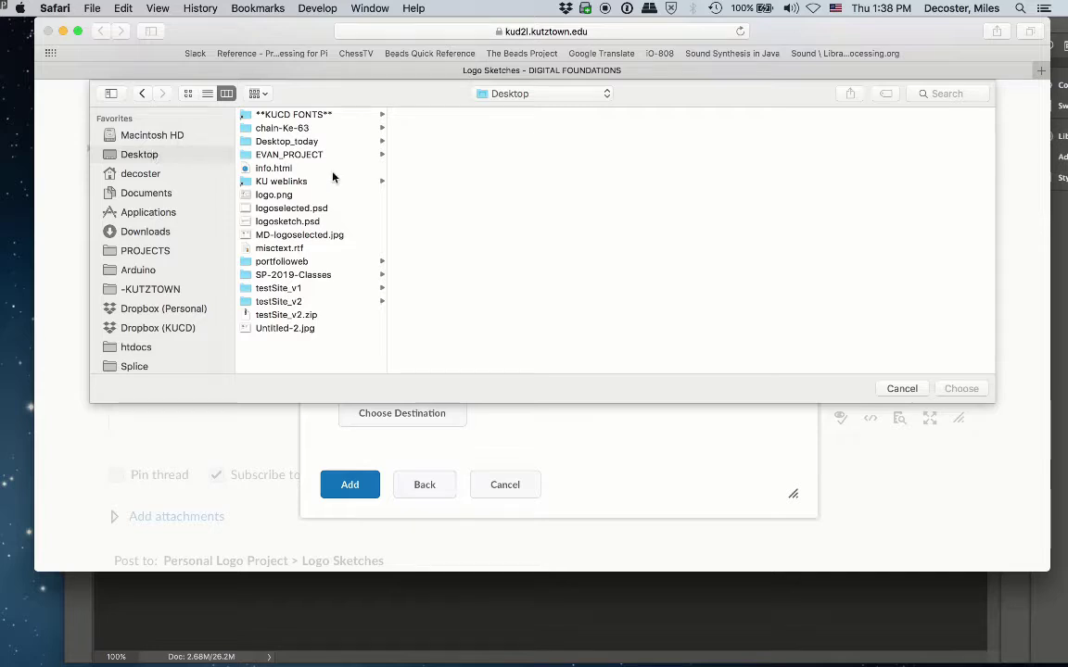
left_click(279, 237)
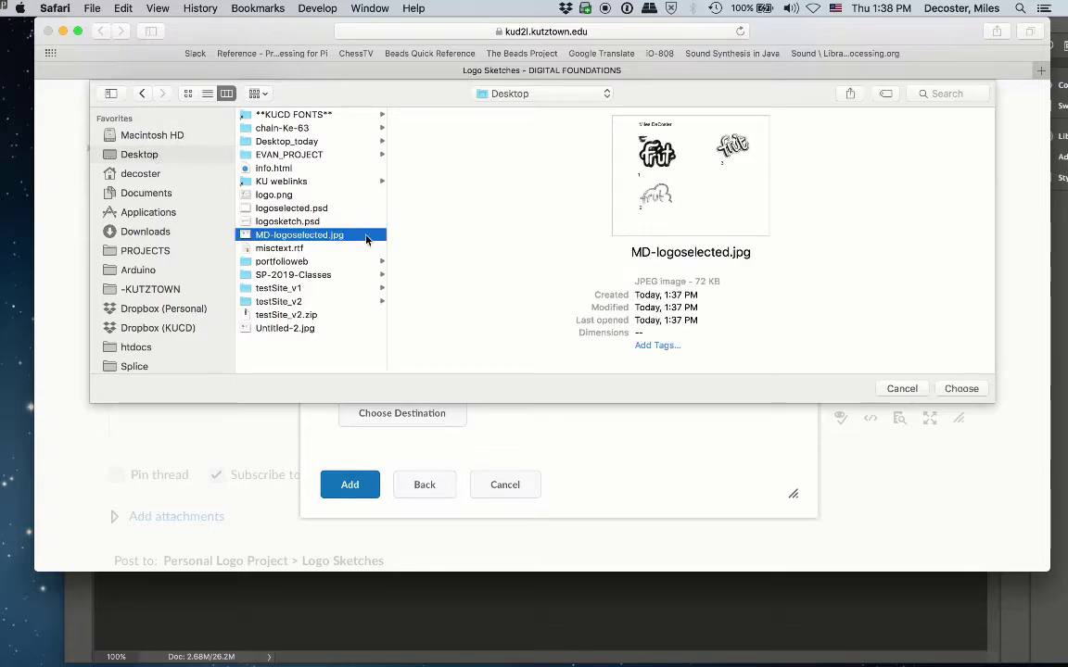
left_click(961, 388)
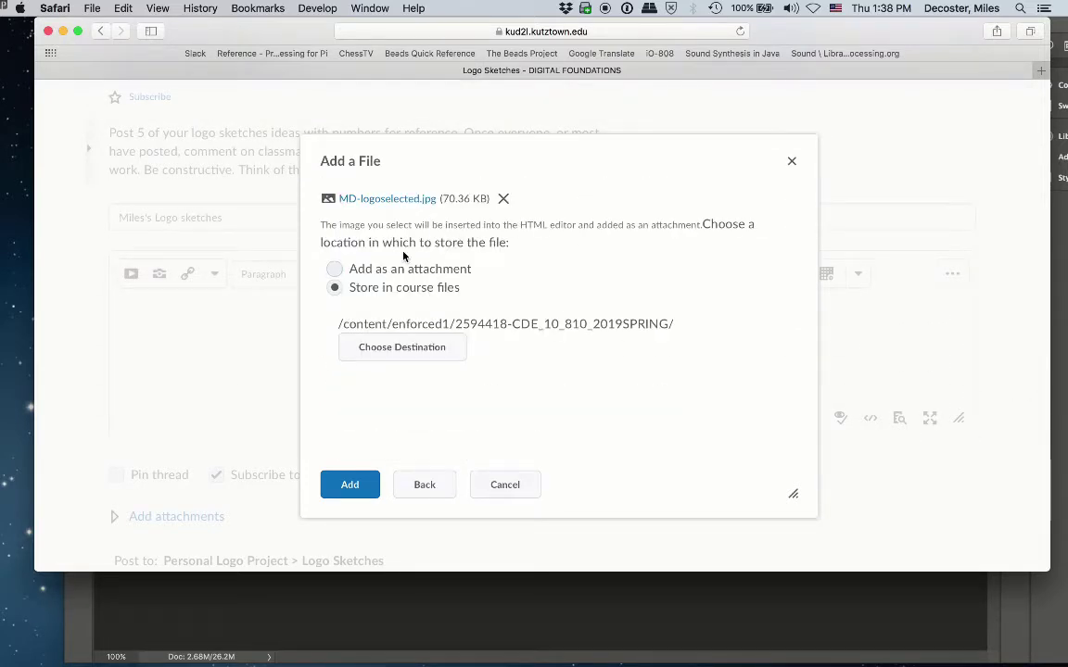
left_click(334, 270)
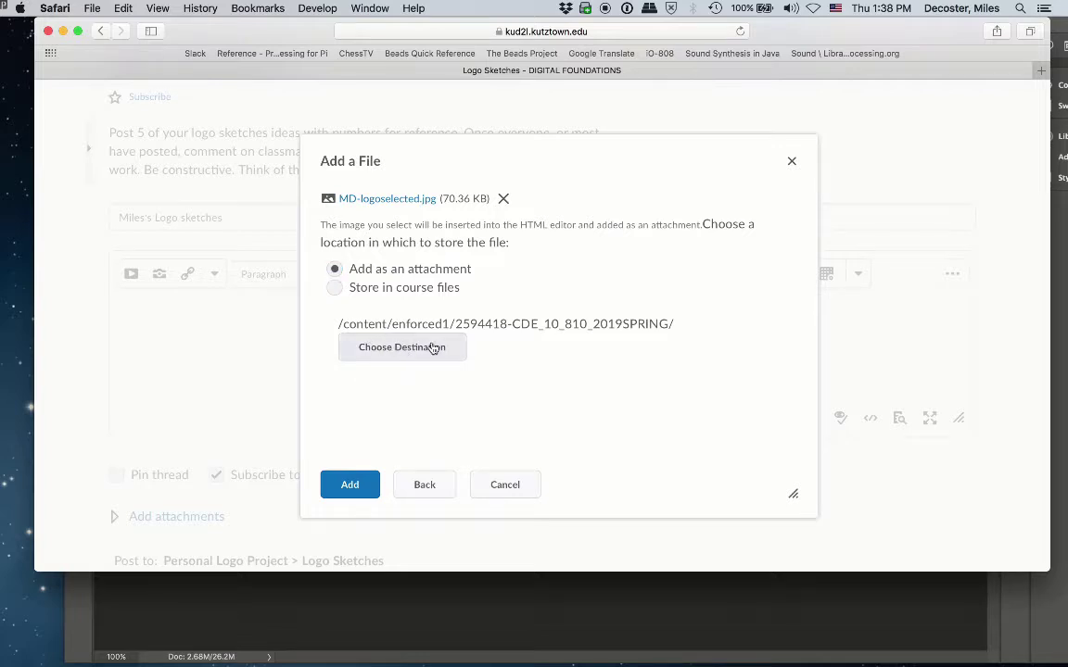
left_click(352, 484)
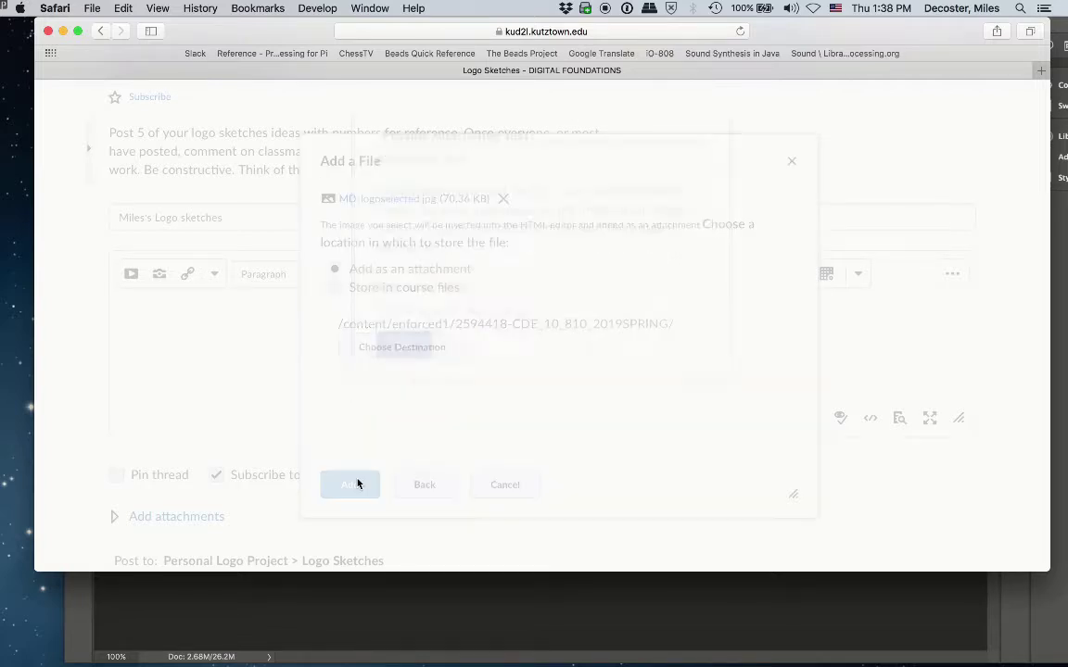
Set the image's alternative text to 'logosketches' and confirm.
left_click(513, 321)
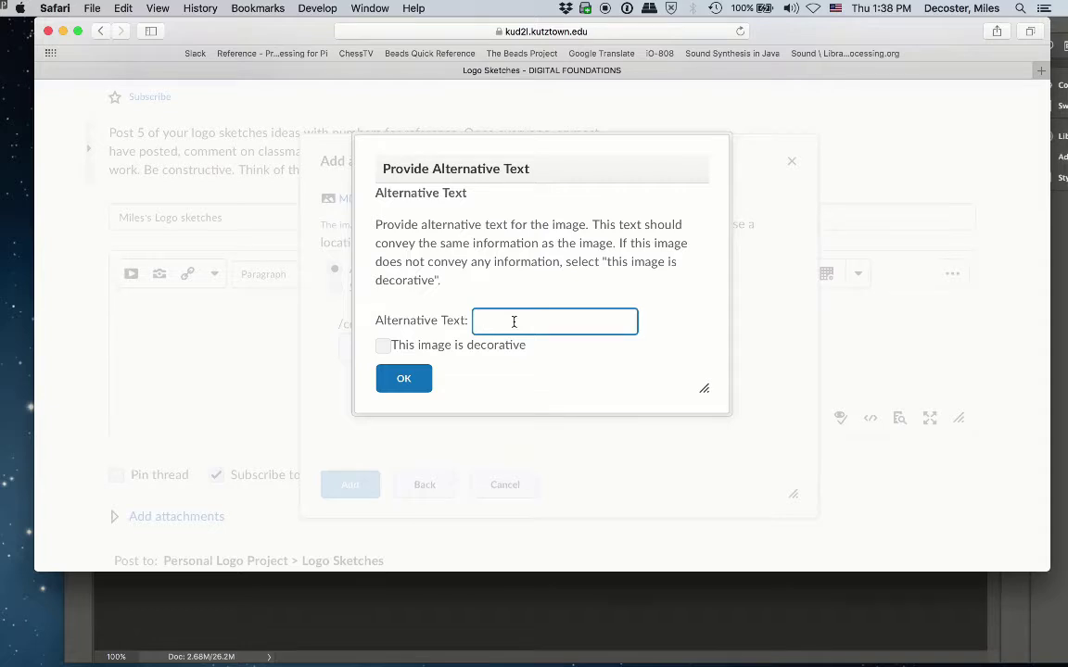
type("sketches")
left_click(479, 322)
type("logo")
left_click(404, 378)
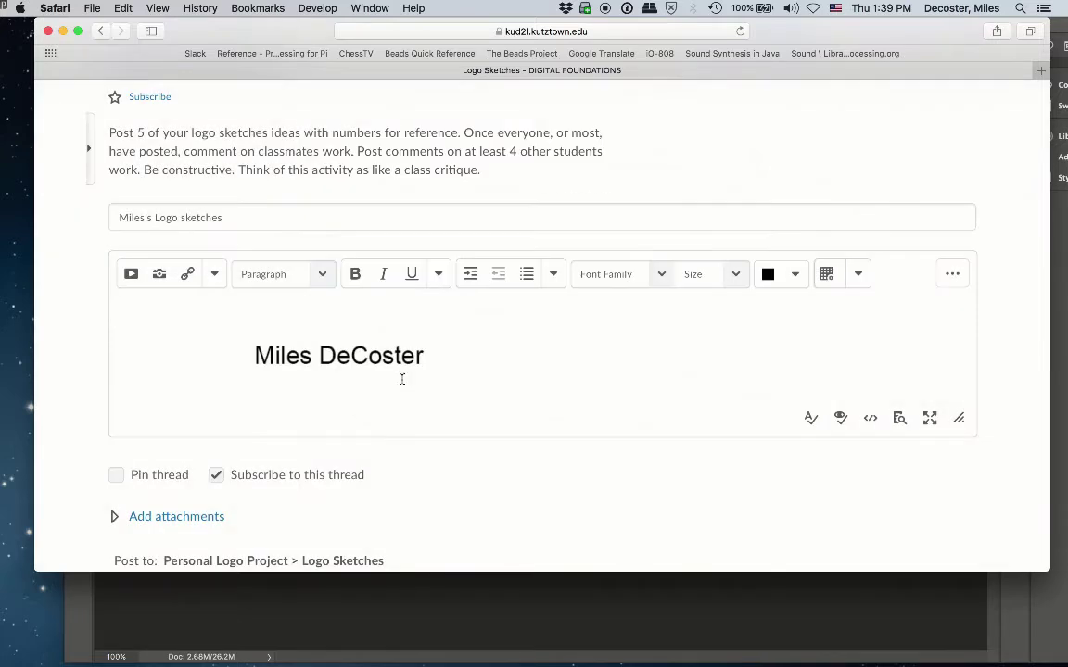
Post the thread and return to the top to see it listed in Logo Sketches.
scroll(450, 317, "down", 5)
scroll(450, 318, "down", 8)
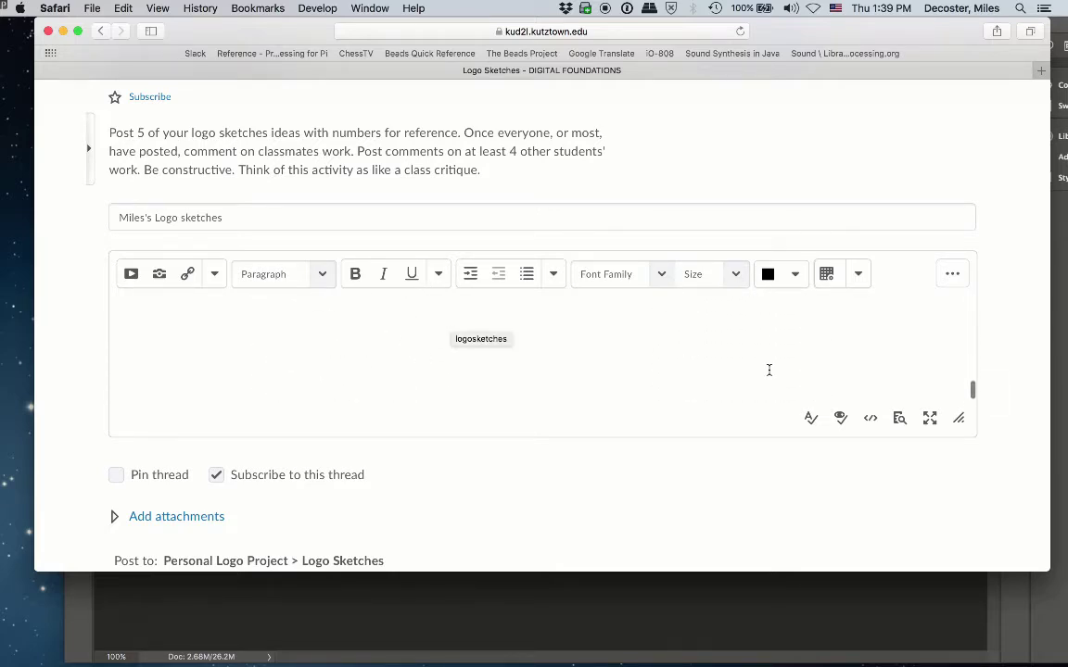
scroll(768, 370, "down", 5)
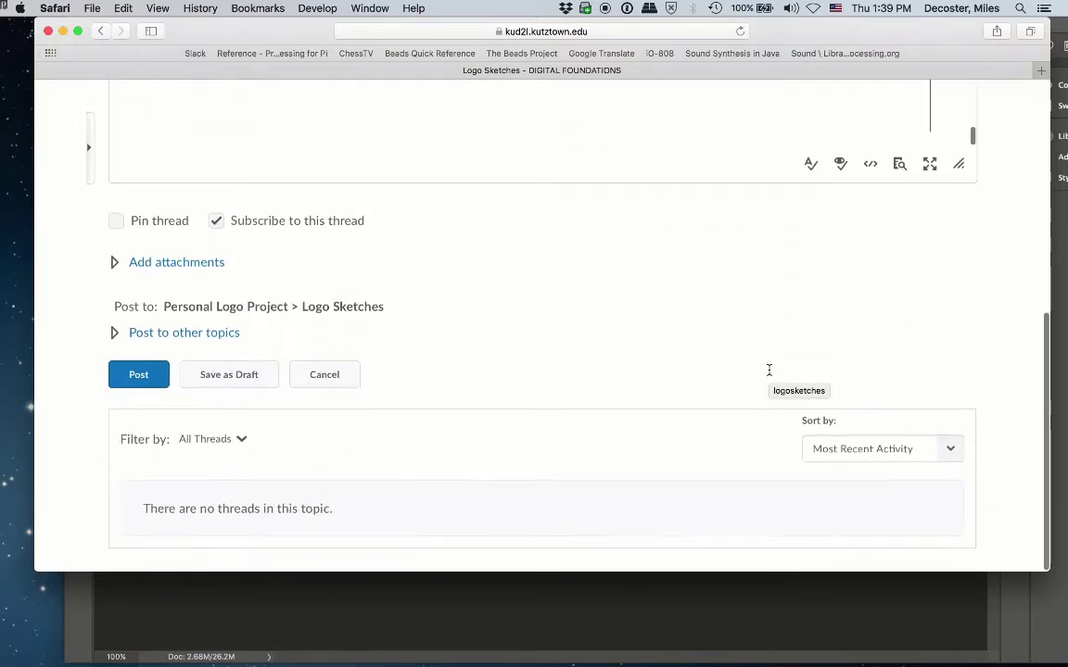
left_click(139, 374)
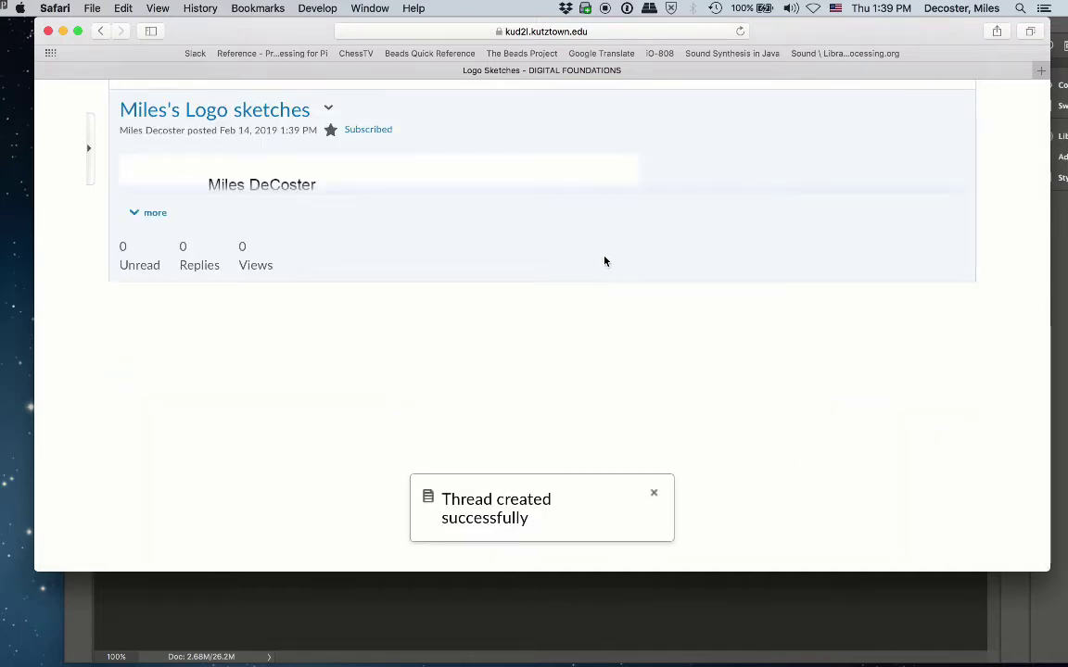
scroll(556, 436, "up", 5)
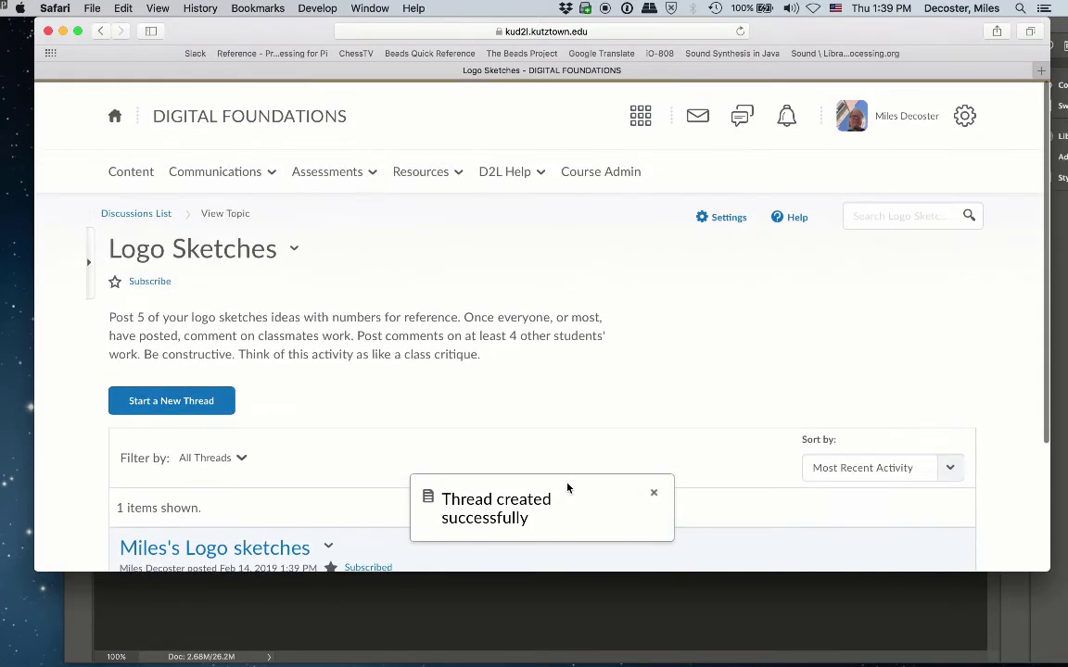